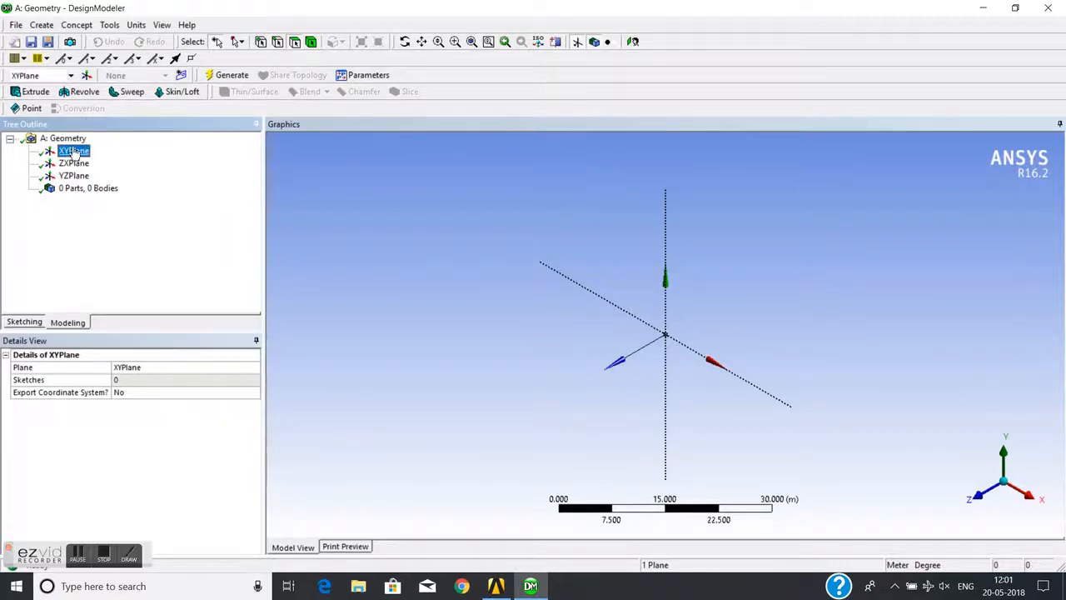
Set the model's length unit to millimetres
{"action": "left_click", "coordinate": [135, 25]}
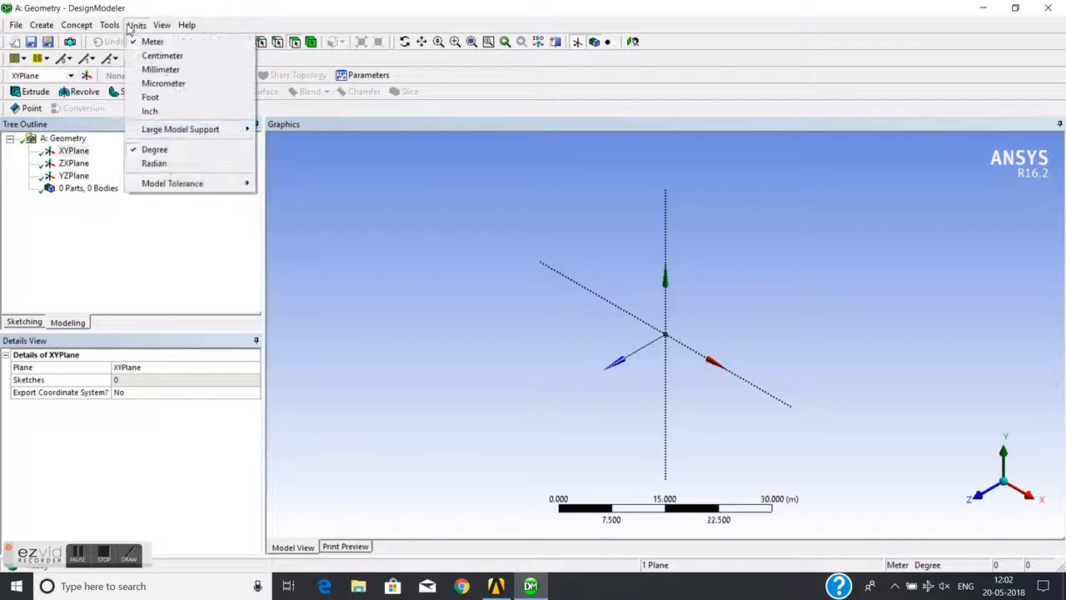
{"action": "left_click", "coordinate": [160, 69]}
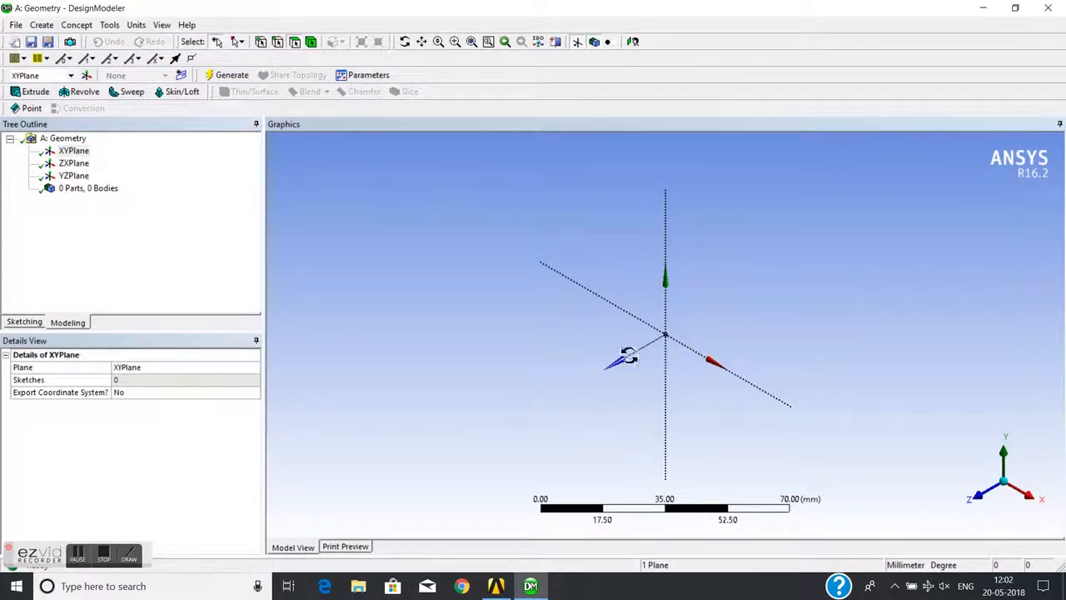
{"action": "middle_click_drag", "start_coordinate": [624, 358], "coordinate": [652, 358]}
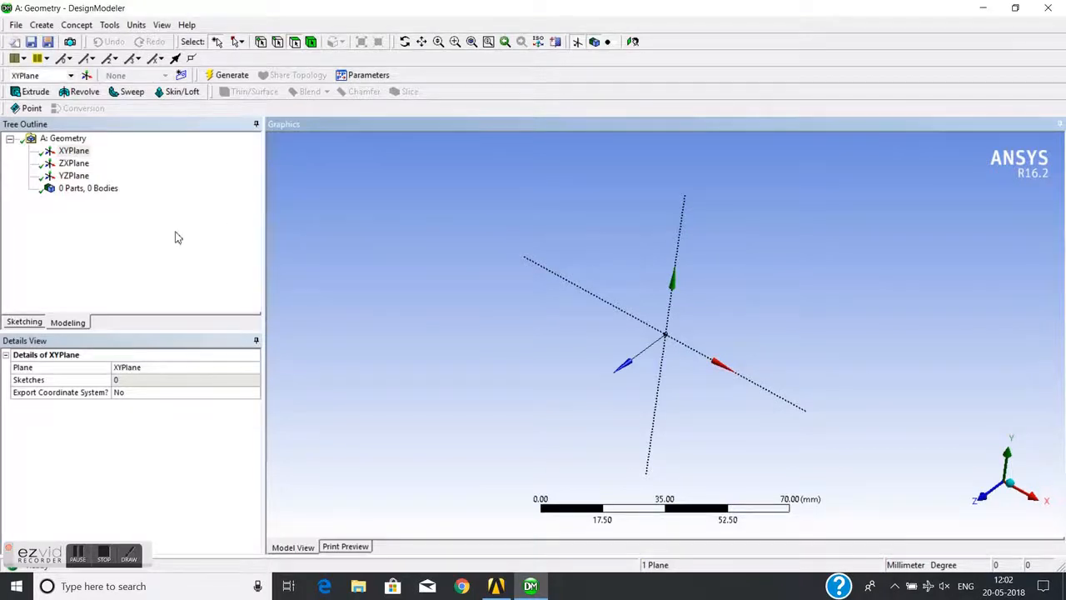
Sketch a rectangle around the origin on XYPlane, with its upper-left corner at about X -28.5, Y 24.5 mm
{"action": "left_click", "coordinate": [80, 151]}
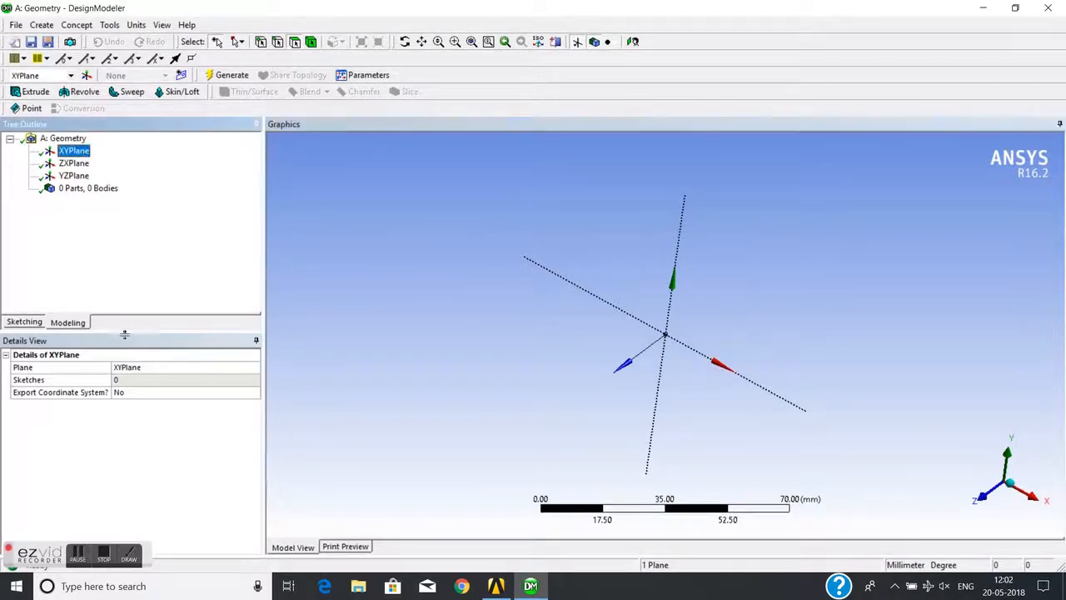
{"action": "left_click", "coordinate": [24, 323]}
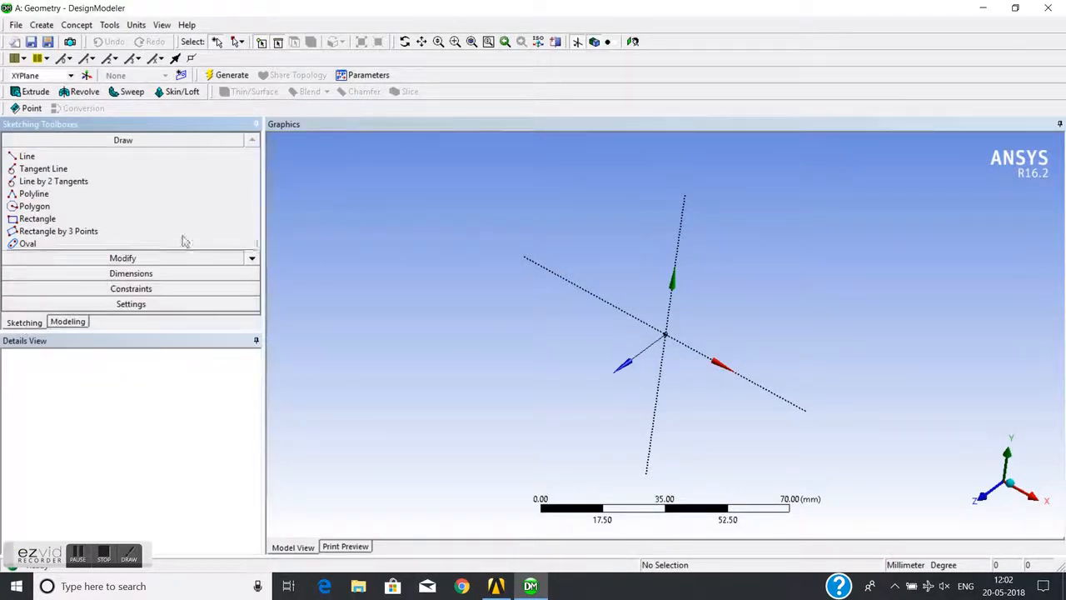
{"action": "left_click", "coordinate": [251, 259]}
{"action": "left_click", "coordinate": [251, 258]}
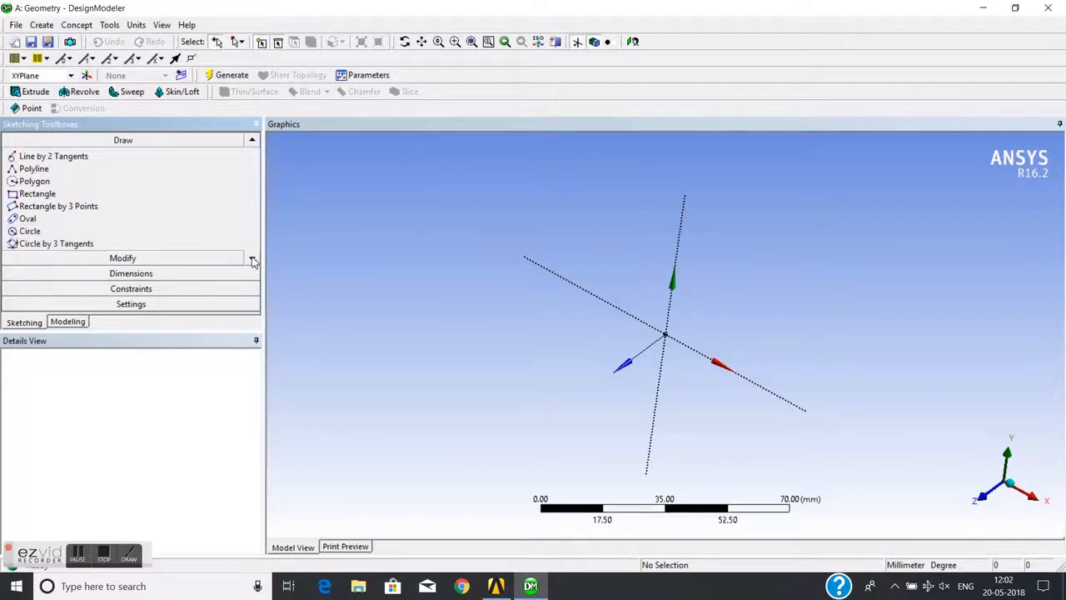
{"action": "left_click", "coordinate": [41, 194]}
{"action": "left_click", "coordinate": [594, 222]}
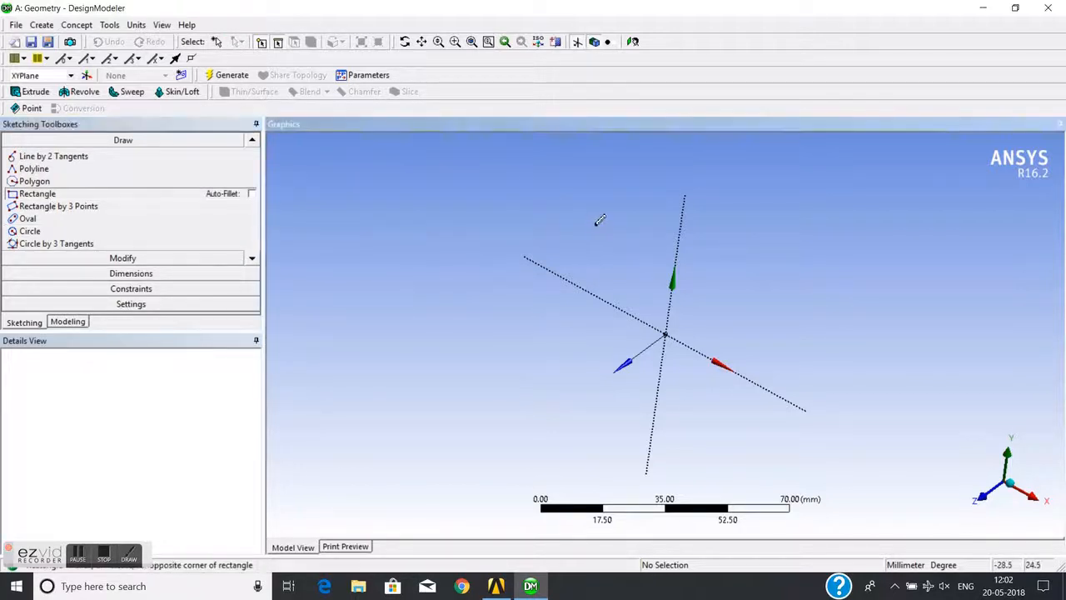
{"action": "left_click", "coordinate": [611, 383]}
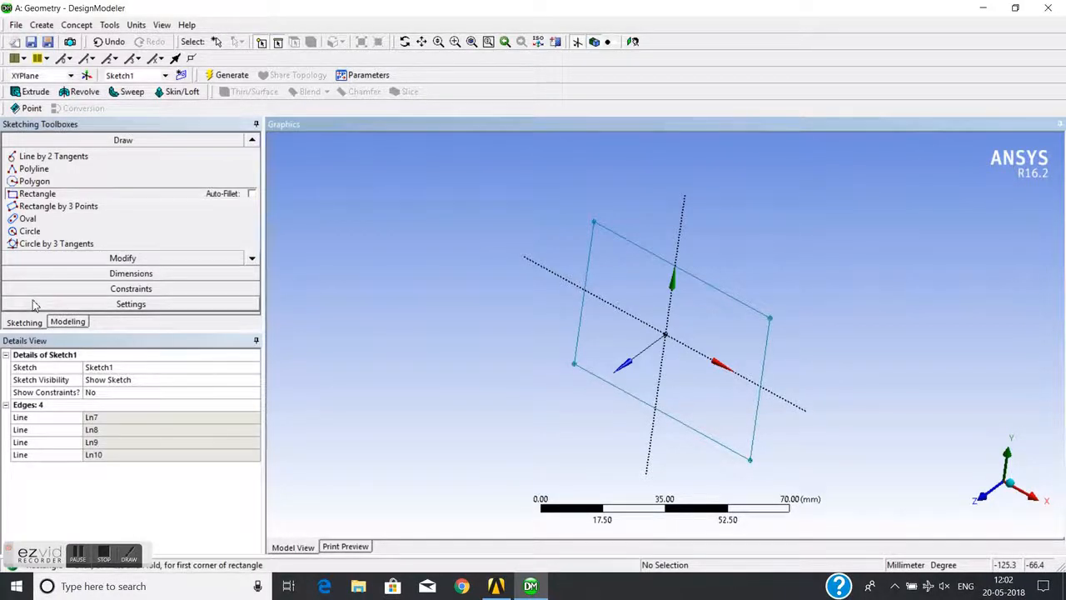
Start an extrusion based on XYPlane and set its depth to 20 mm
{"action": "left_click", "coordinate": [67, 325]}
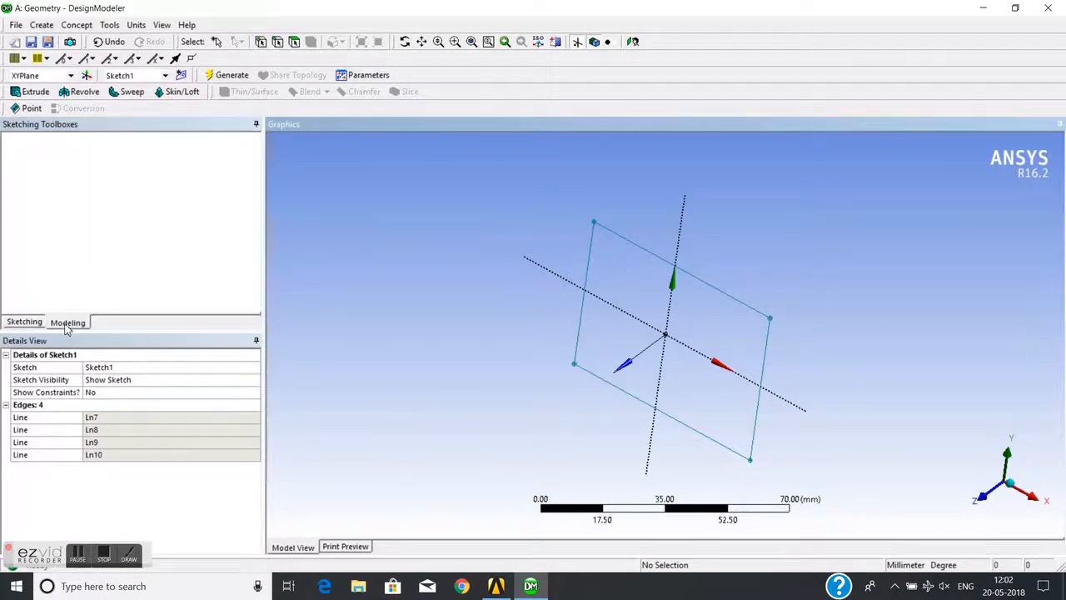
{"action": "middle_click_drag", "start_coordinate": [406, 253], "coordinate": [442, 259]}
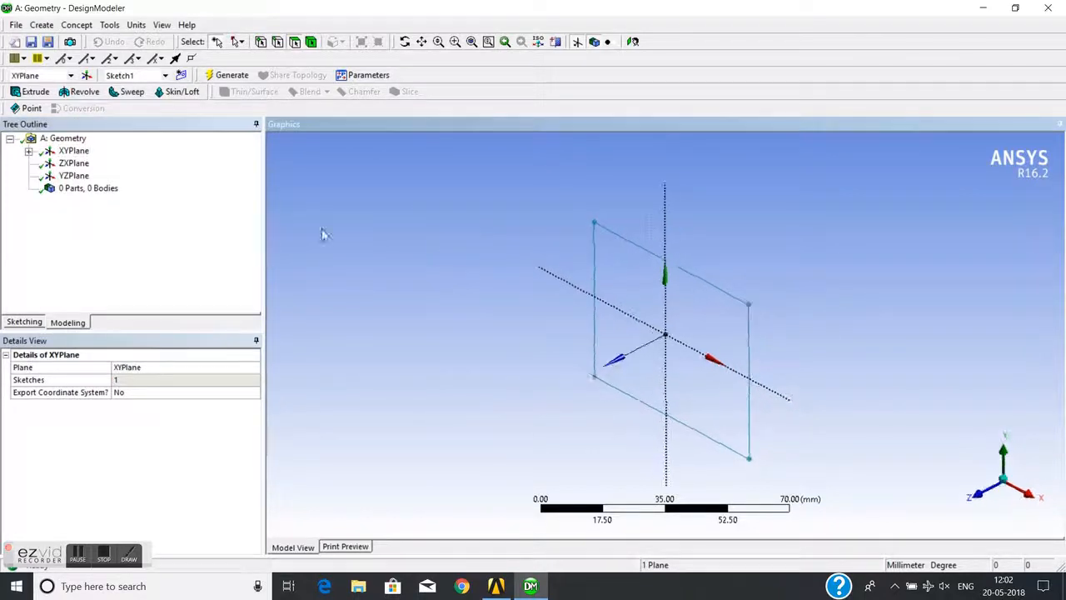
{"action": "left_click", "coordinate": [31, 91]}
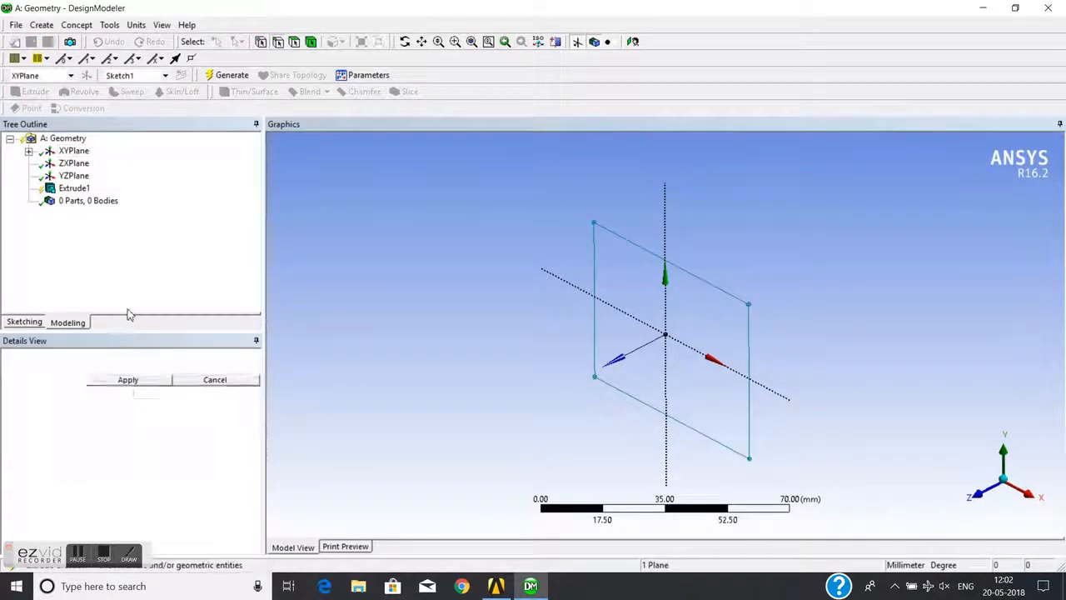
{"action": "left_click", "coordinate": [125, 380]}
{"action": "left_click", "coordinate": [125, 380]}
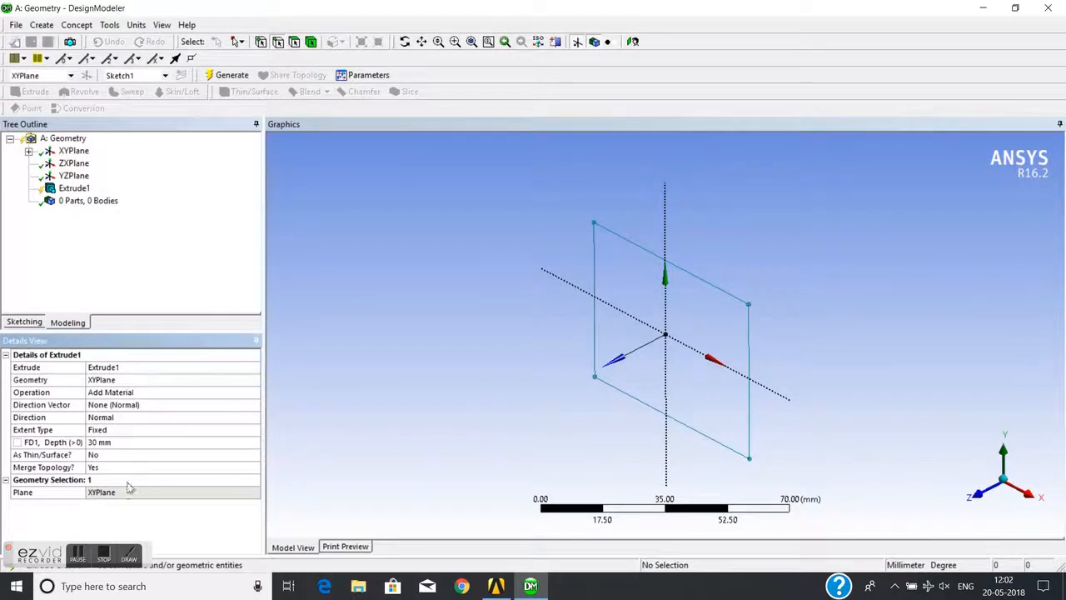
{"action": "left_click", "coordinate": [123, 443]}
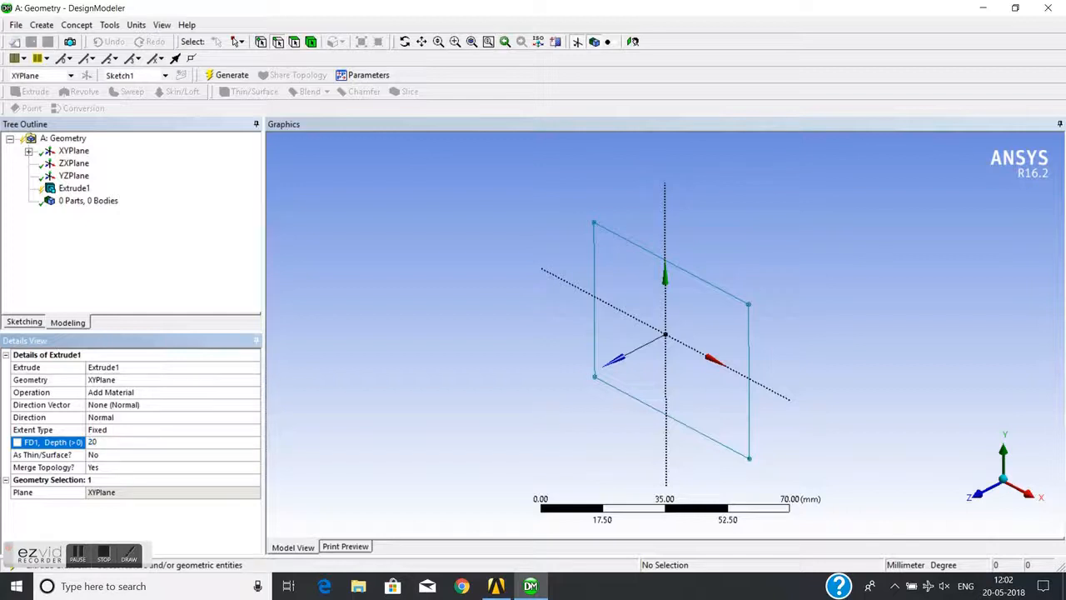
{"action": "type", "text": "20"}
{"action": "key", "text": "Return"}
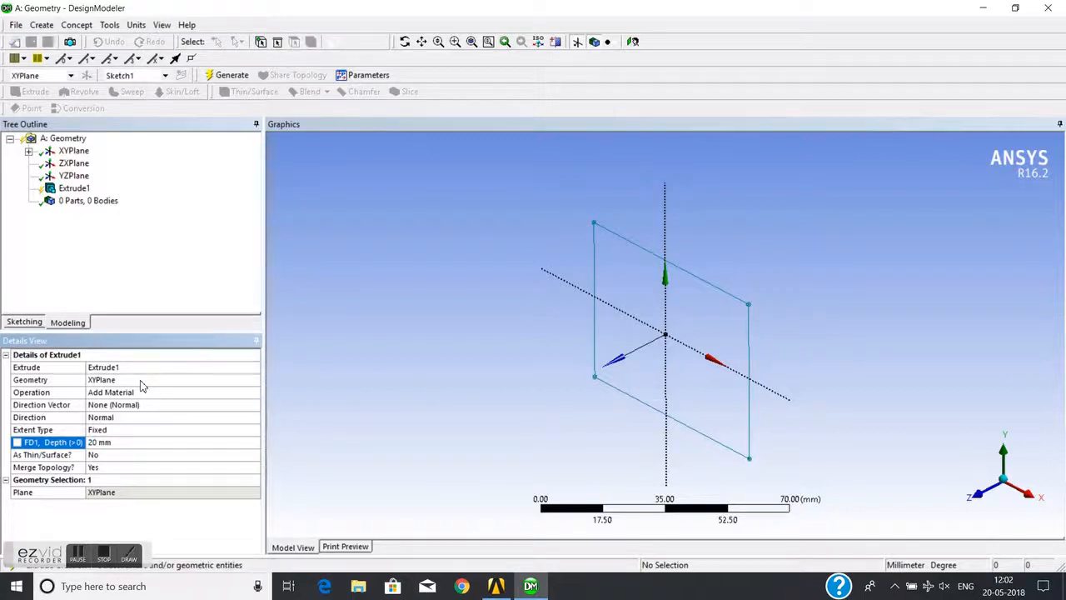
Replace the extrusion's base geometry with Sketch1 and generate the solid block
{"action": "left_click", "coordinate": [141, 380]}
{"action": "left_click", "coordinate": [28, 151]}
{"action": "left_click", "coordinate": [88, 164]}
{"action": "left_click", "coordinate": [142, 381]}
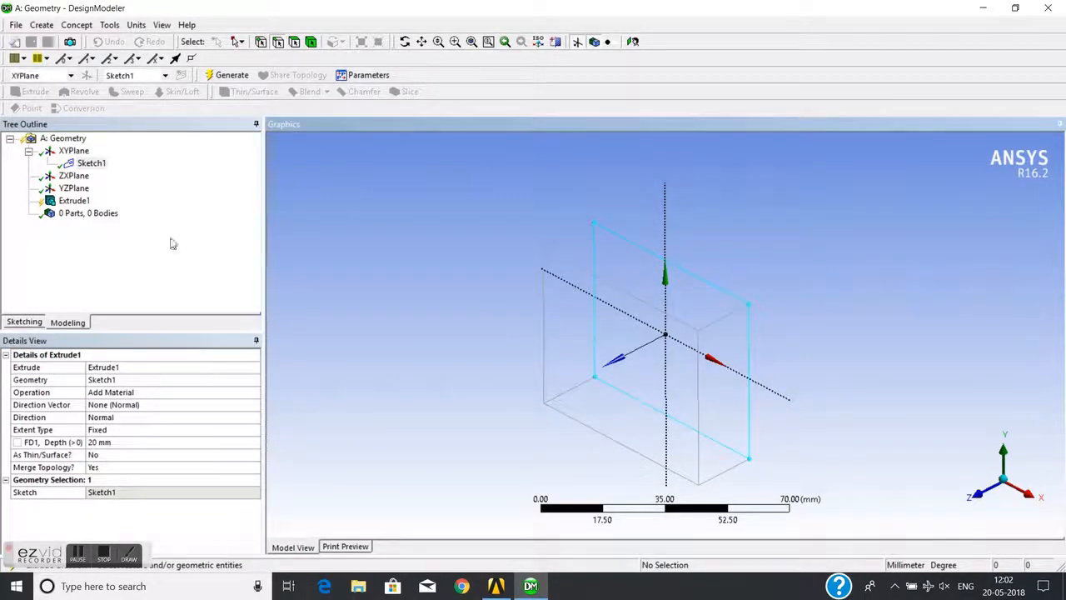
{"action": "left_click", "coordinate": [225, 75]}
{"action": "middle_click_drag", "start_coordinate": [458, 291], "coordinate": [495, 322]}
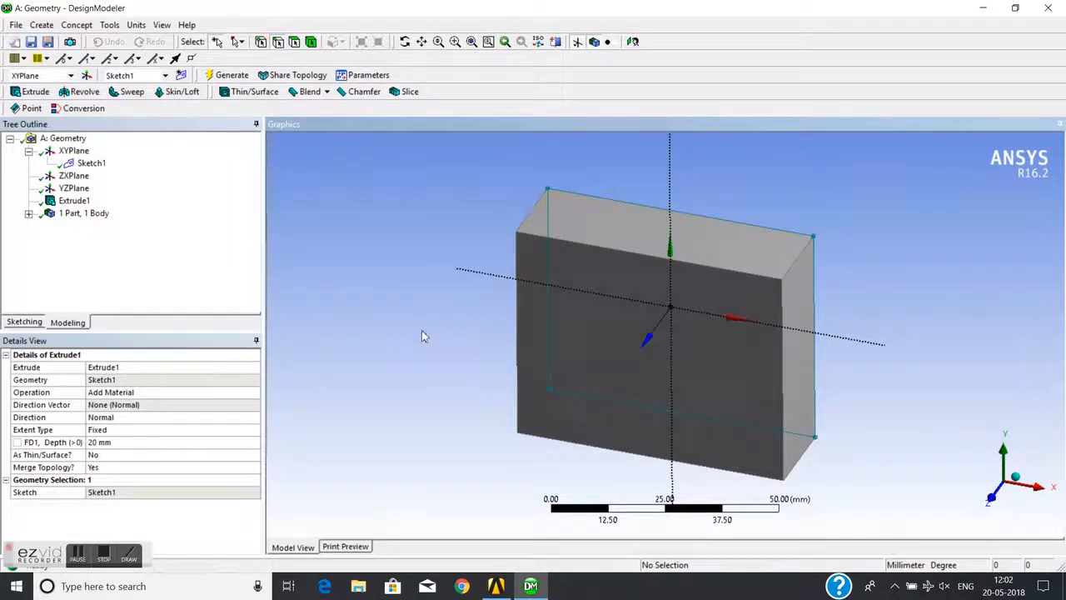
Set the block's extrusion depth to 10 mm and regenerate the model
{"action": "left_click", "coordinate": [116, 443]}
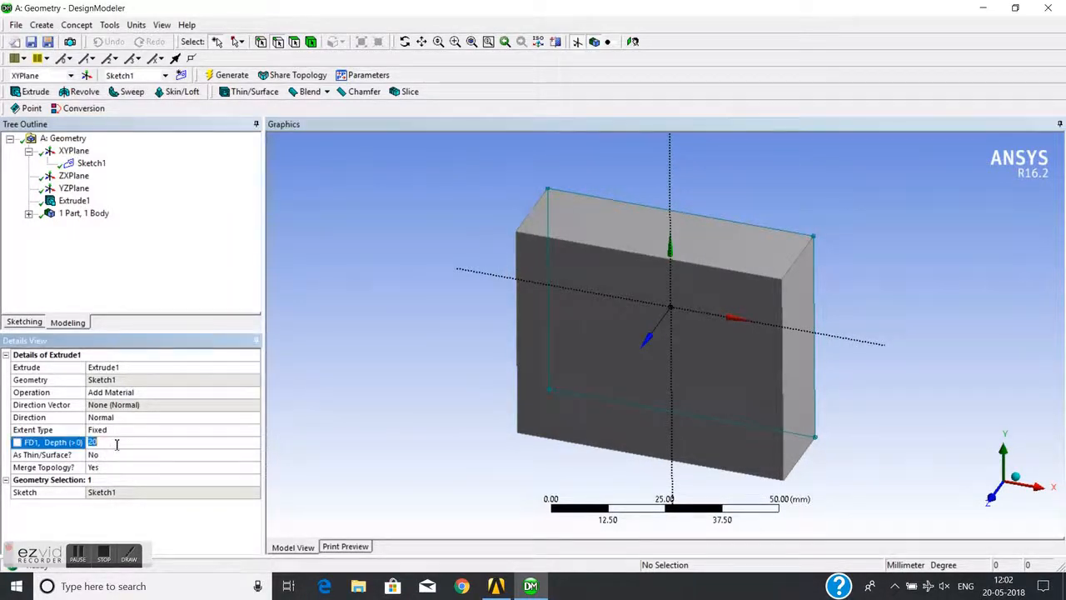
{"action": "type", "text": "10"}
{"action": "key", "text": "Return"}
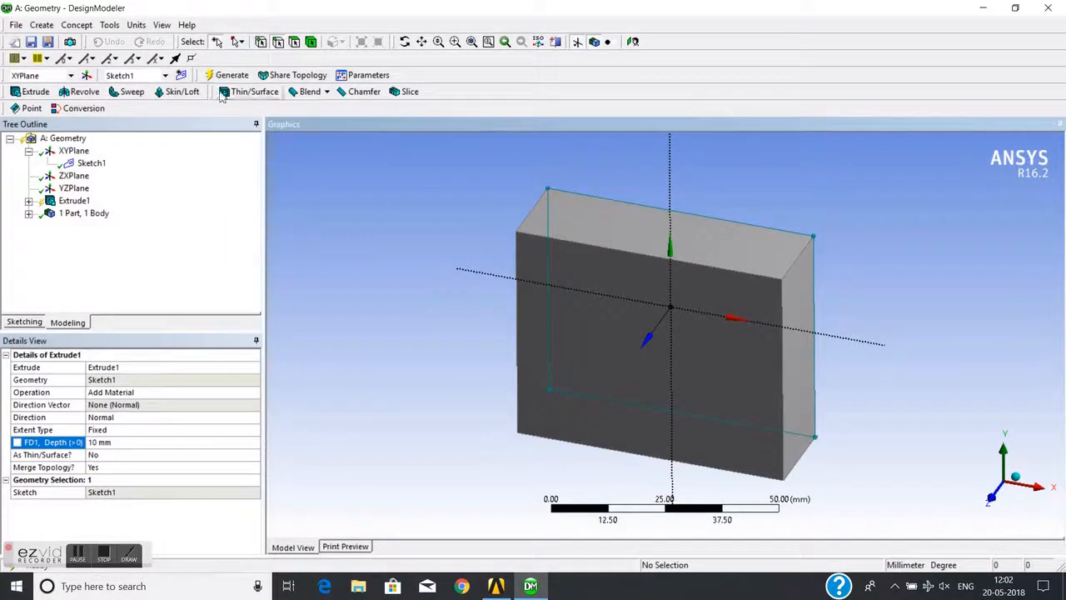
{"action": "middle_click_drag", "start_coordinate": [574, 367], "coordinate": [527, 375]}
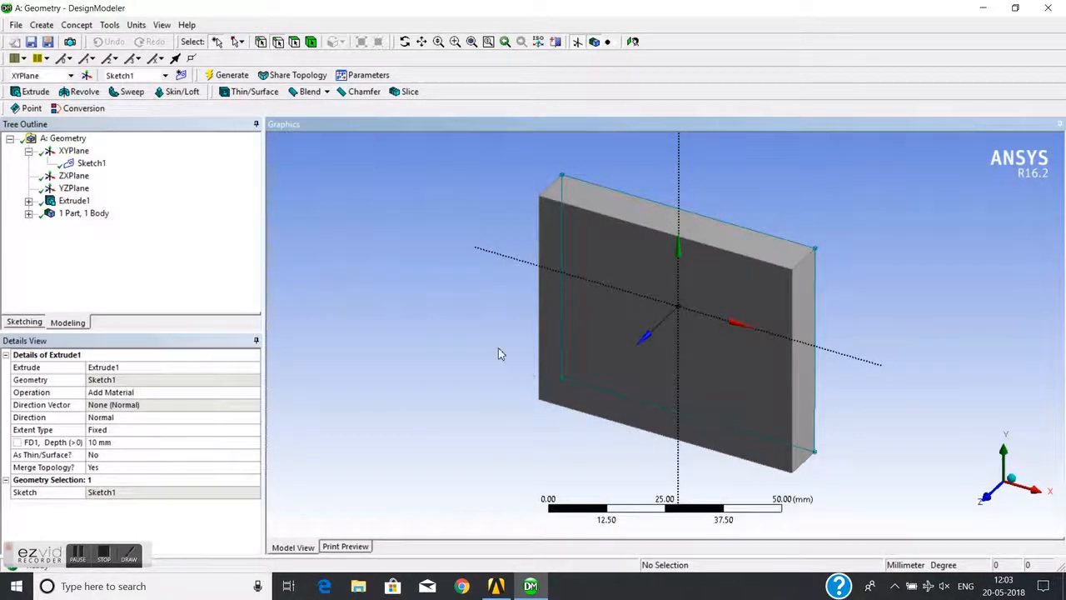
{"action": "left_click", "coordinate": [80, 203]}
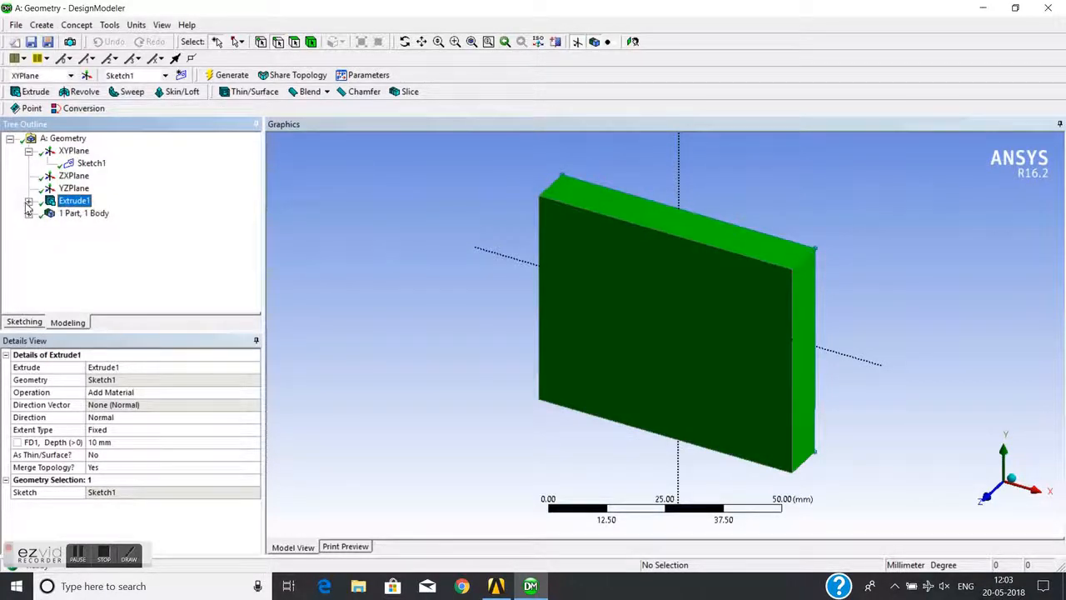
{"action": "left_click", "coordinate": [358, 223]}
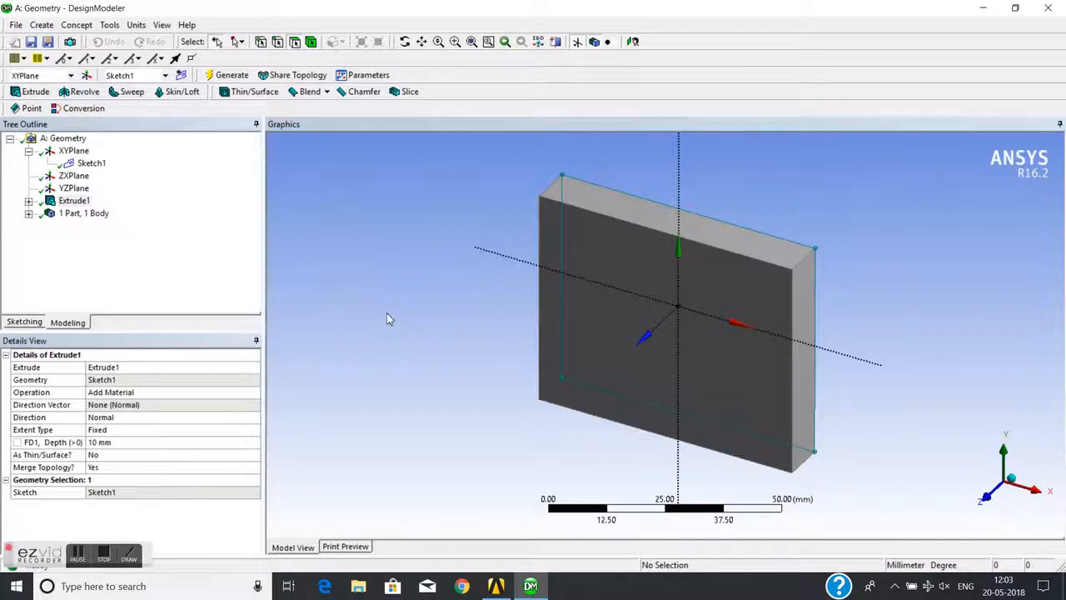
Sketch a small circle on the block's large front face, near its upper-left corner
{"action": "left_click", "coordinate": [600, 249]}
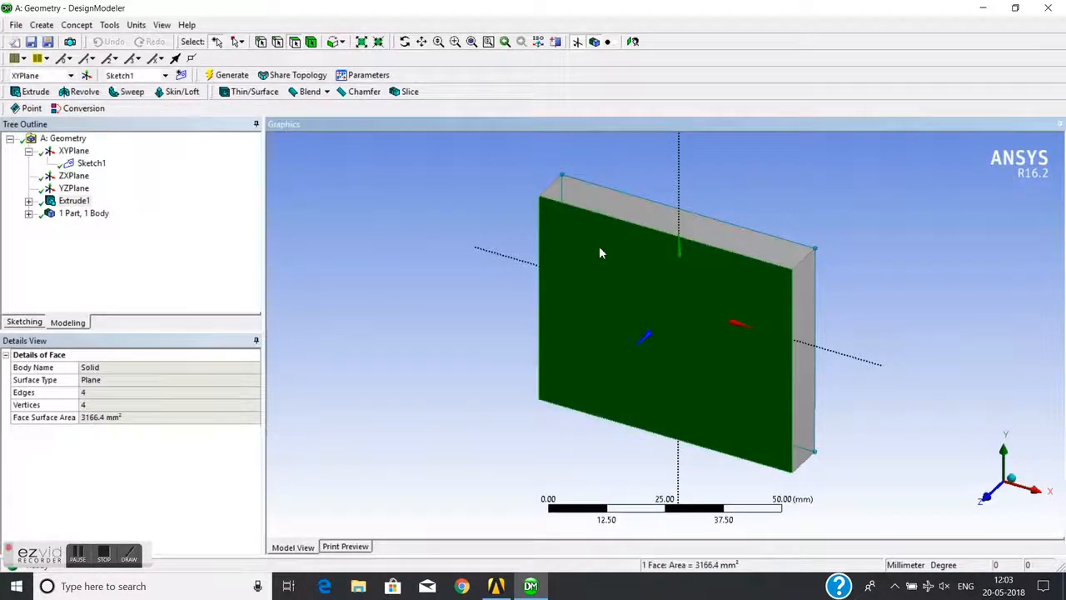
{"action": "left_click", "coordinate": [24, 322]}
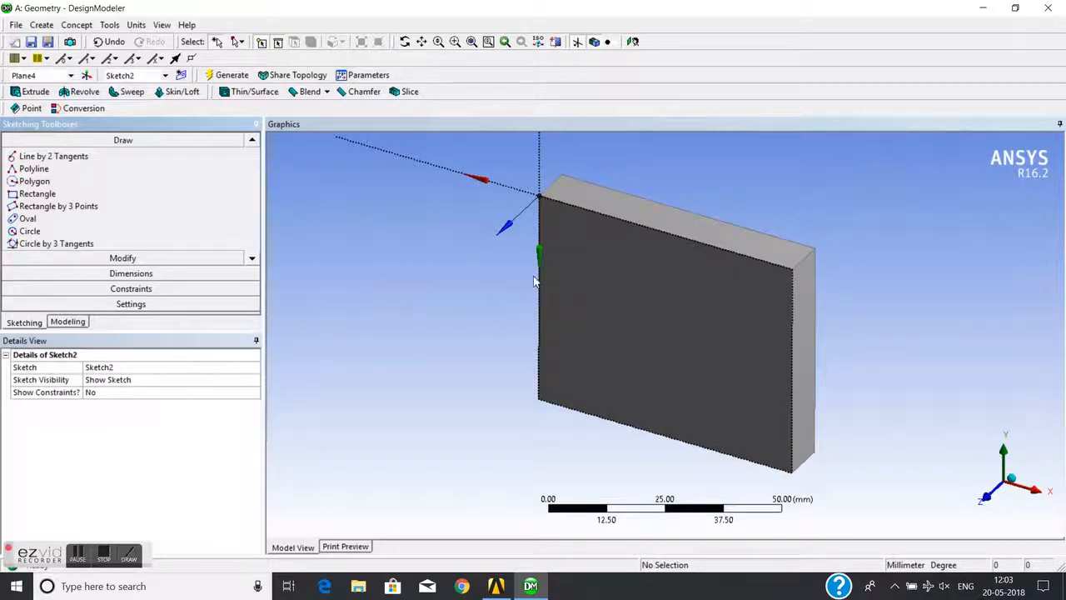
{"action": "scroll", "coordinate": [538, 283], "scroll_direction": "down", "scroll_amount": 2}
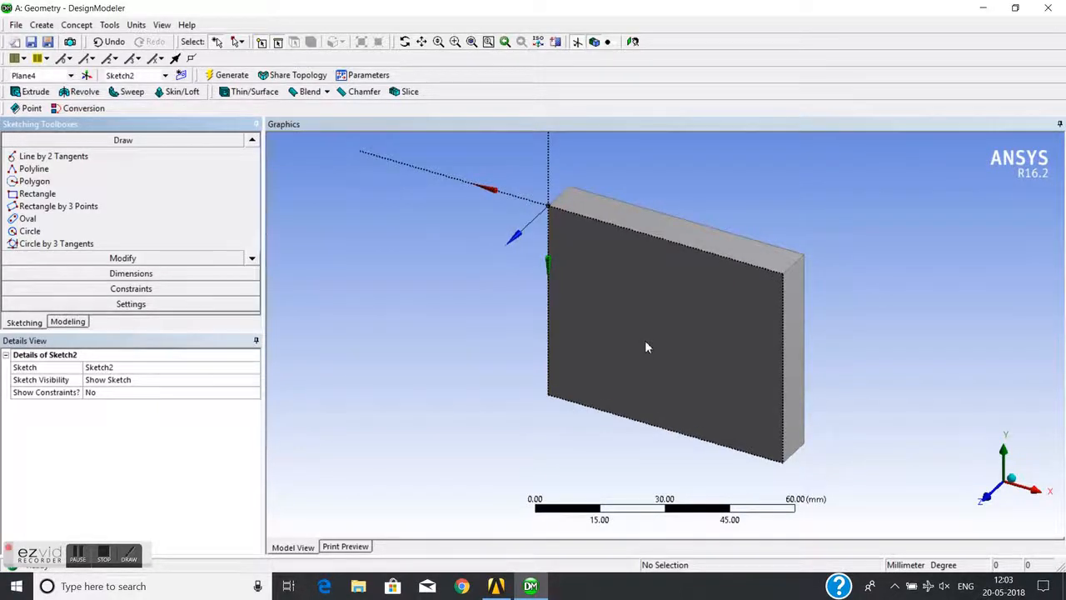
{"action": "left_click", "coordinate": [252, 258]}
{"action": "left_click", "coordinate": [252, 259]}
{"action": "left_click", "coordinate": [62, 206]}
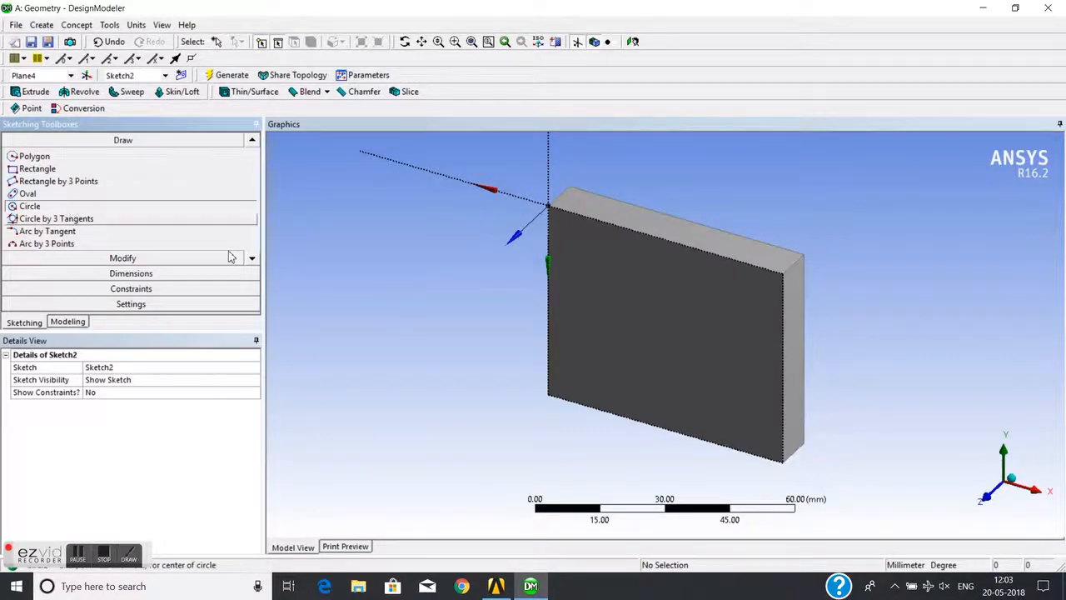
{"action": "left_click", "coordinate": [597, 288]}
{"action": "left_click", "coordinate": [609, 278]}
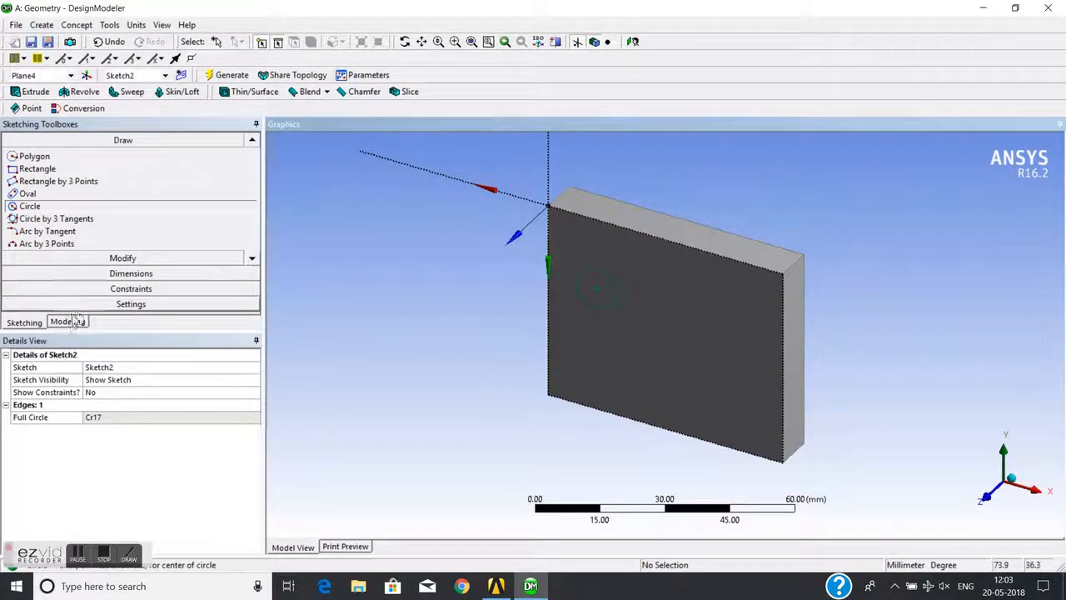
Extrude the circle sketch 10 mm as a Cut Material operation and generate the hole through the block
{"action": "left_click", "coordinate": [31, 92]}
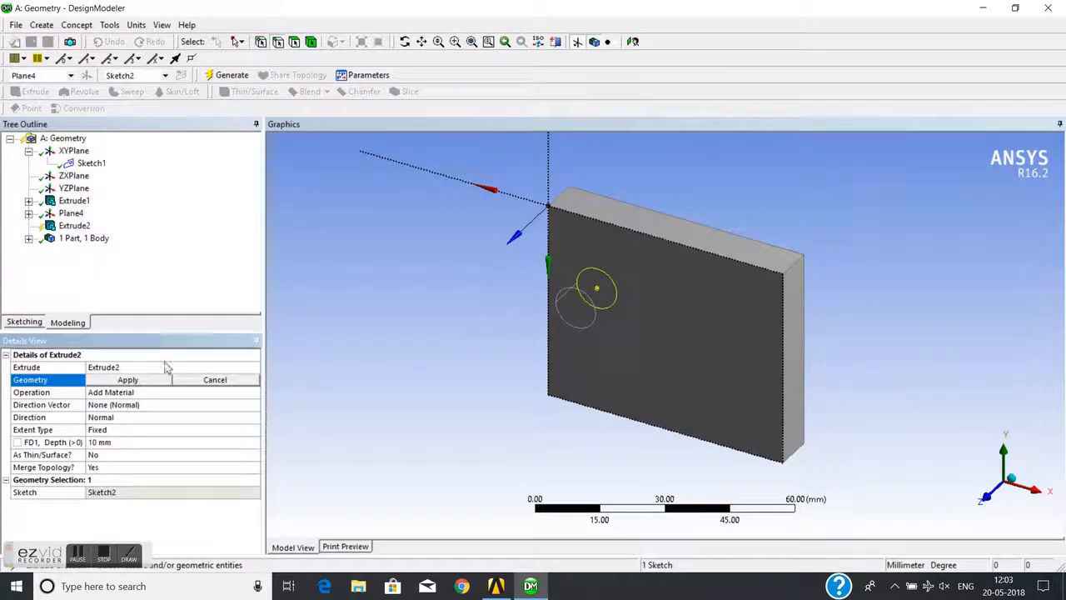
{"action": "left_click", "coordinate": [129, 381]}
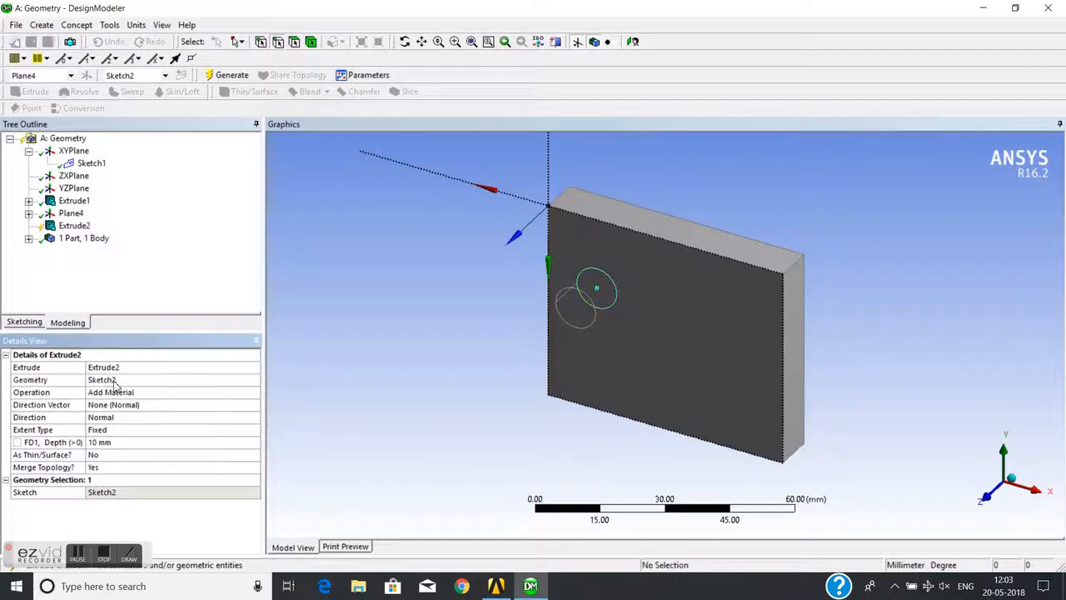
{"action": "left_click", "coordinate": [213, 393]}
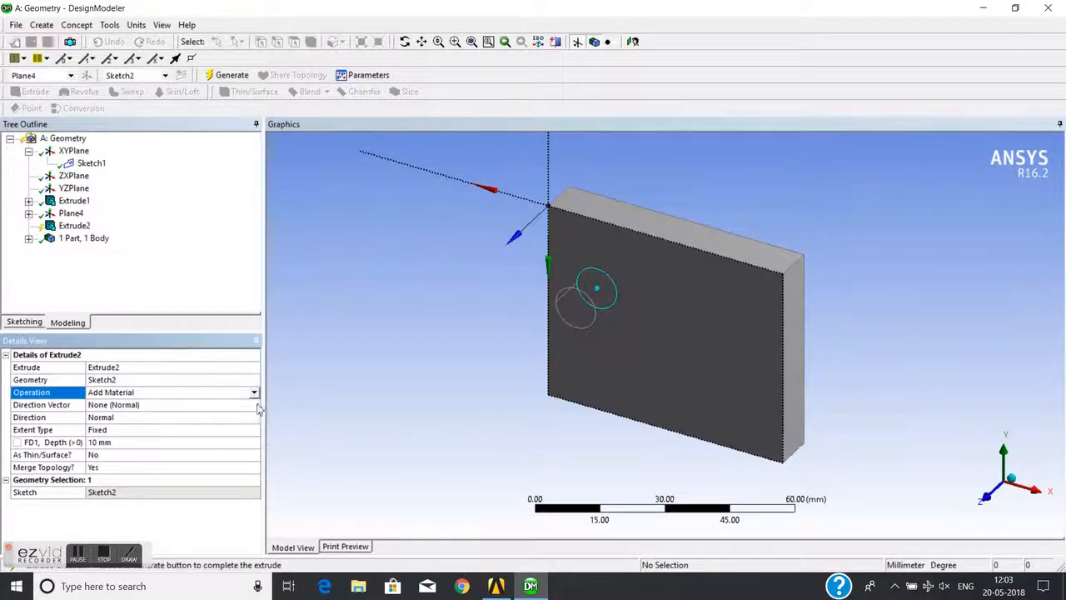
{"action": "left_click", "coordinate": [254, 395]}
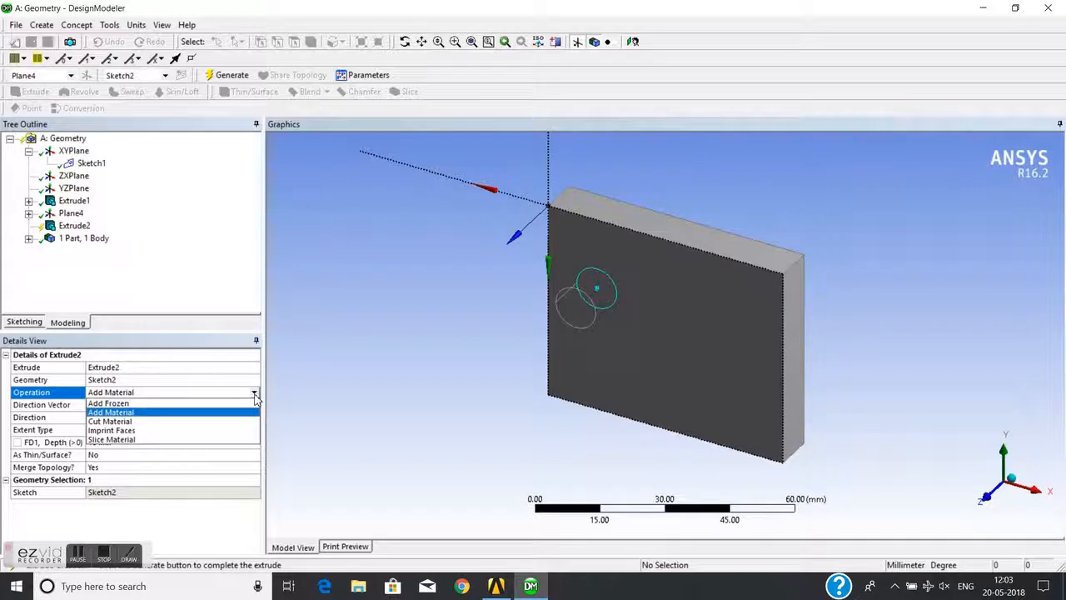
{"action": "left_click", "coordinate": [134, 423]}
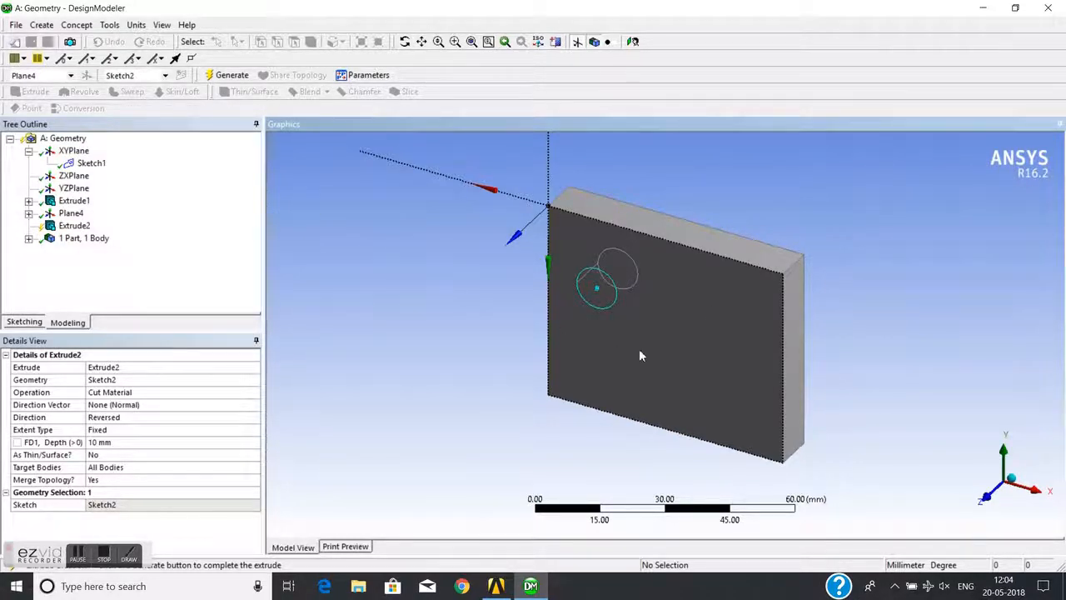
{"action": "left_click", "coordinate": [229, 75]}
{"action": "middle_click_drag", "start_coordinate": [498, 380], "coordinate": [538, 351]}
{"action": "scroll", "coordinate": [538, 352], "scroll_direction": "up", "scroll_amount": 2}
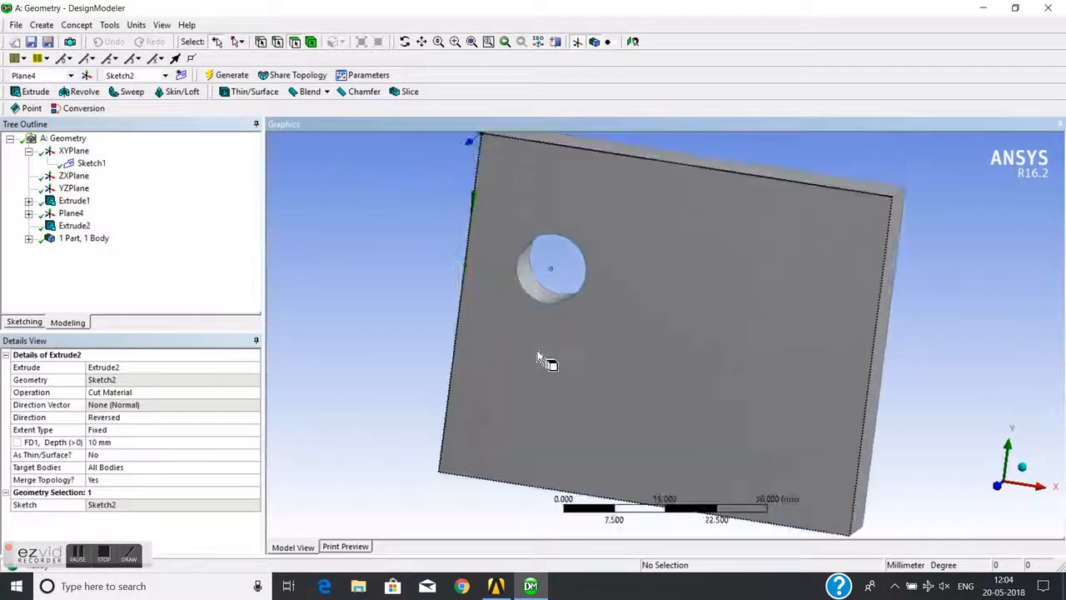
{"action": "middle_click_drag", "start_coordinate": [500, 322], "coordinate": [473, 284]}
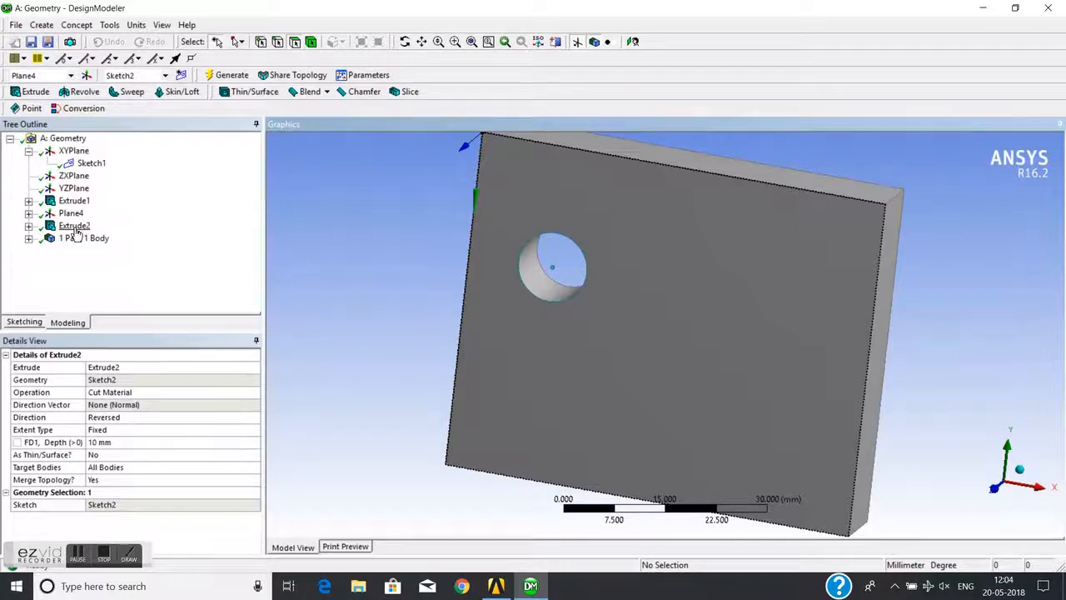
Change the Extrude2 operation to Imprint Faces and regenerate the model
{"action": "left_click", "coordinate": [202, 394]}
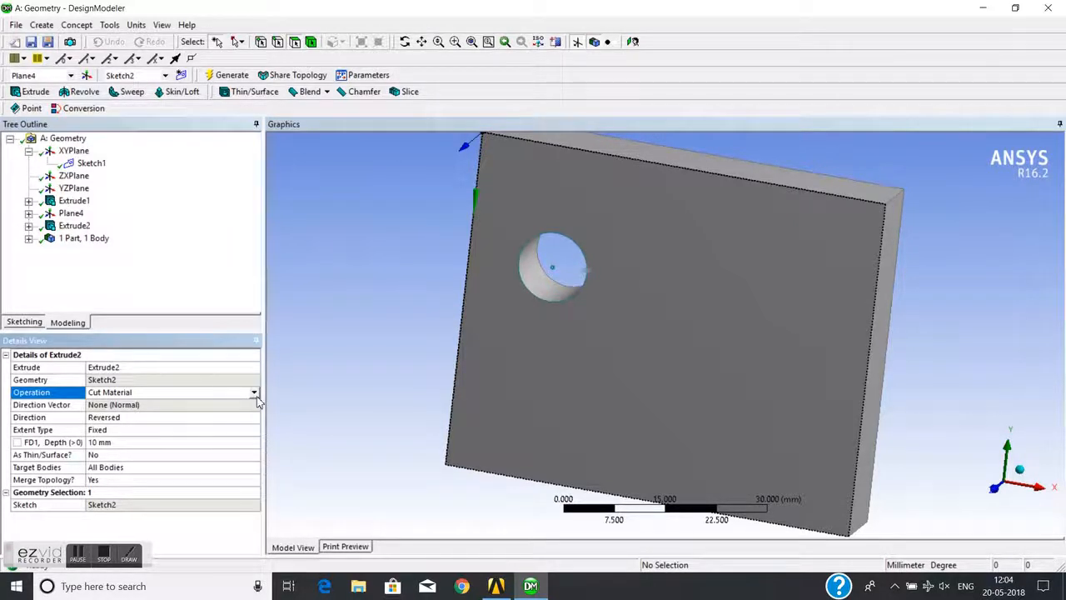
{"action": "left_click", "coordinate": [75, 226]}
{"action": "left_click", "coordinate": [250, 395]}
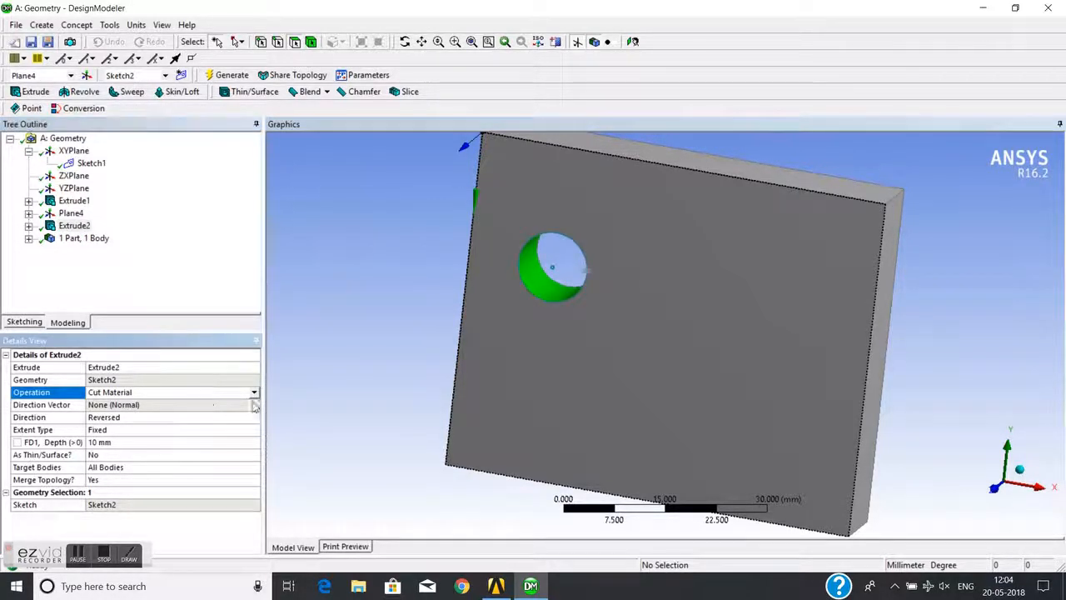
{"action": "left_click", "coordinate": [254, 392]}
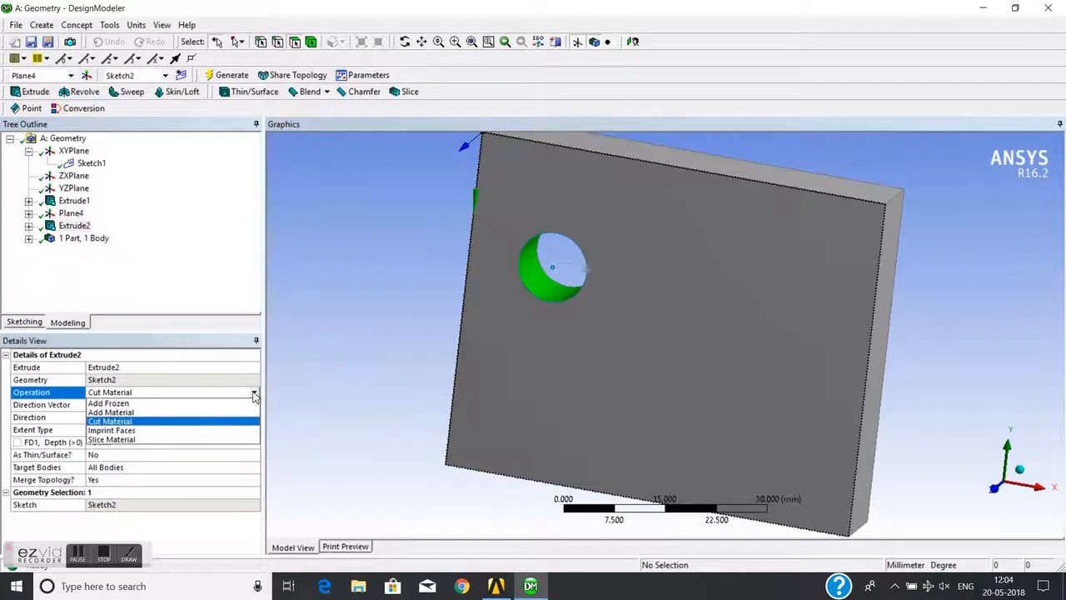
{"action": "left_click", "coordinate": [129, 431]}
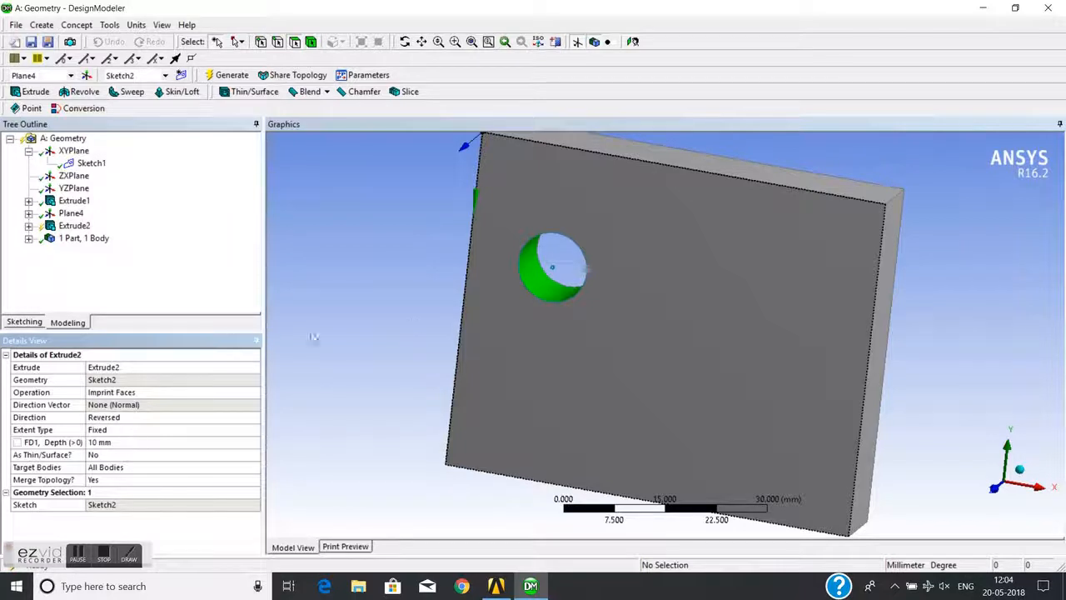
{"action": "left_click", "coordinate": [213, 75]}
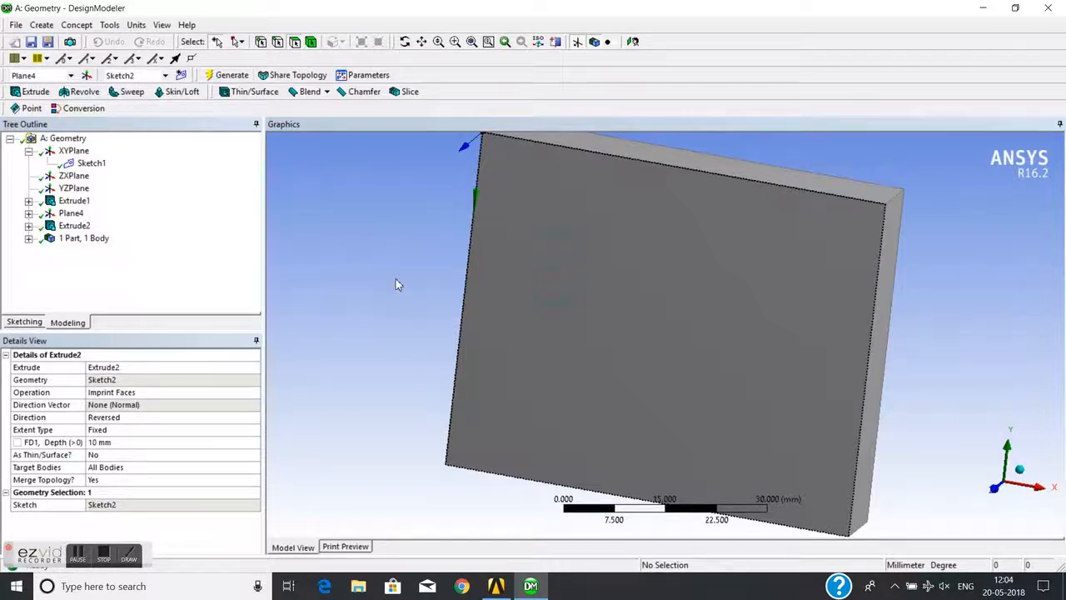
Inspect the imprinted circular faces on the front and back sides of the block
{"action": "middle_click_drag", "start_coordinate": [483, 286], "coordinate": [434, 283]}
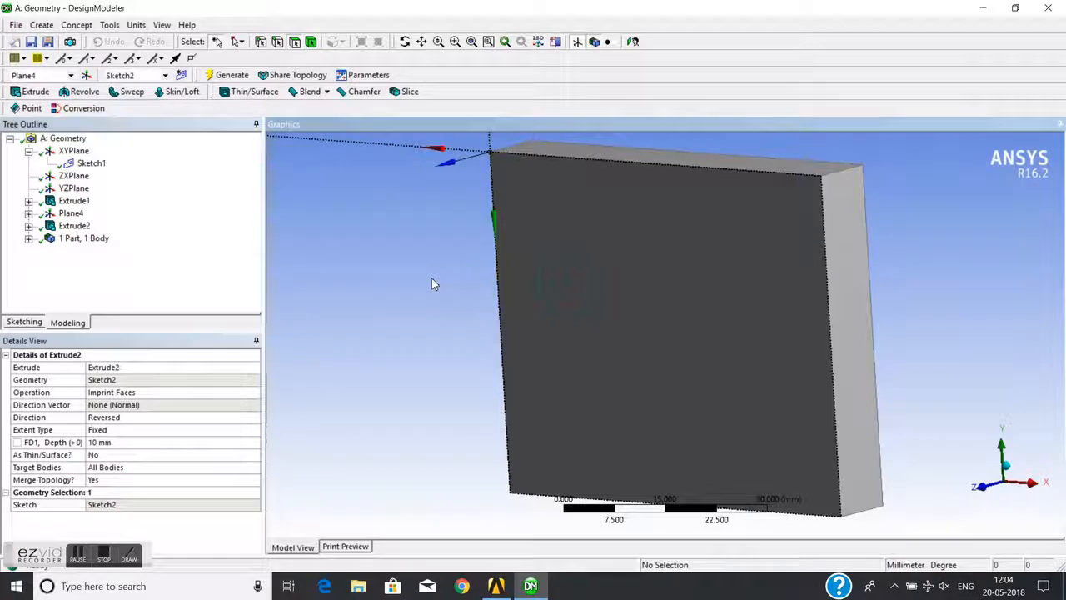
{"action": "left_click", "coordinate": [573, 288]}
{"action": "middle_click_drag", "start_coordinate": [486, 279], "coordinate": [445, 326]}
{"action": "left_click", "coordinate": [780, 265]}
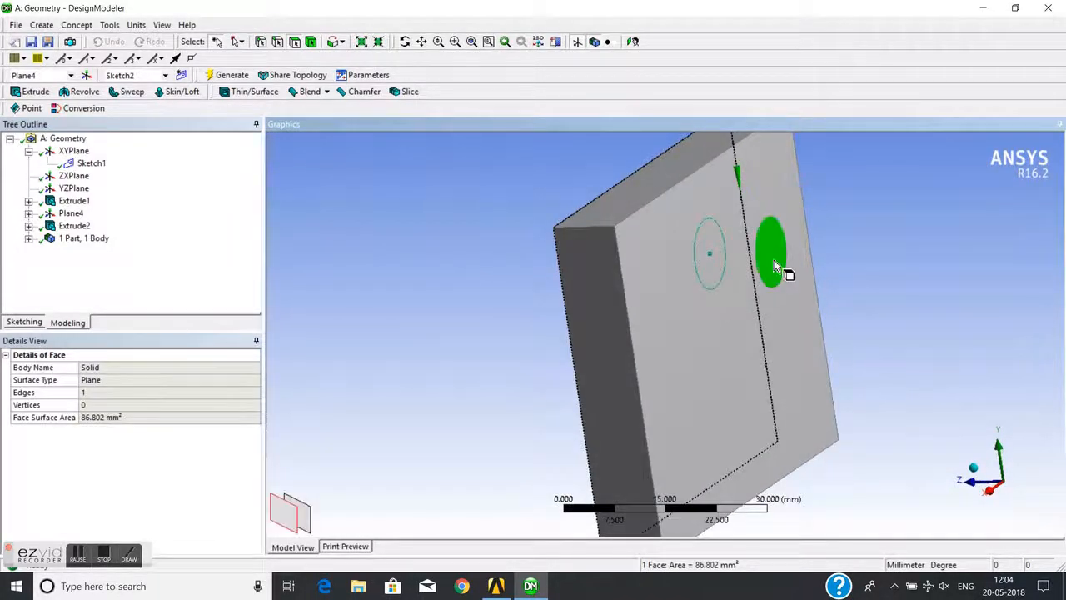
{"action": "middle_click_drag", "start_coordinate": [425, 296], "coordinate": [627, 296]}
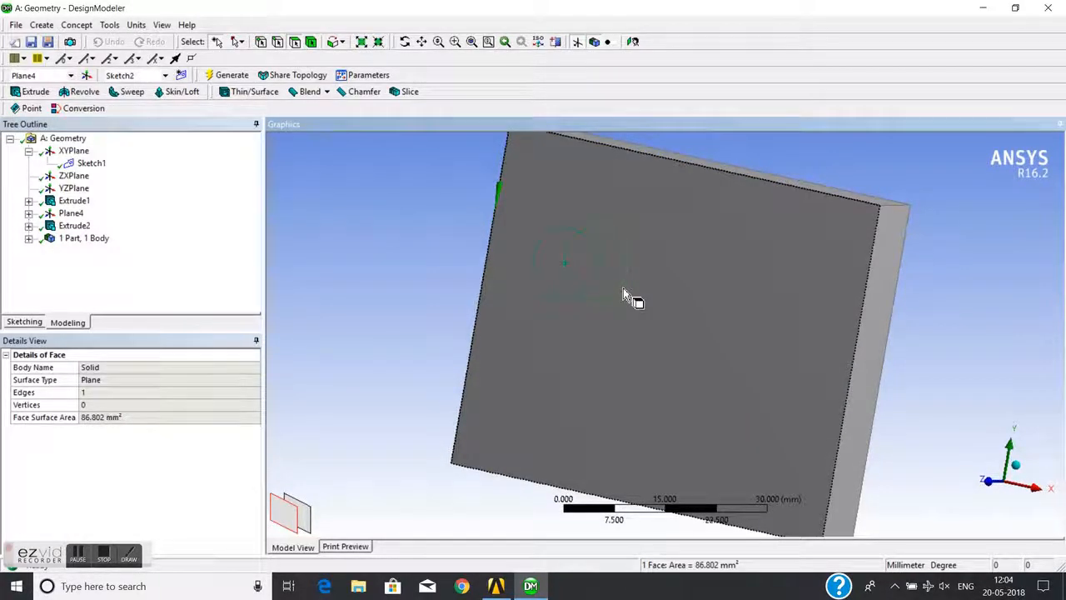
{"action": "middle_click_drag", "start_coordinate": [454, 288], "coordinate": [521, 279]}
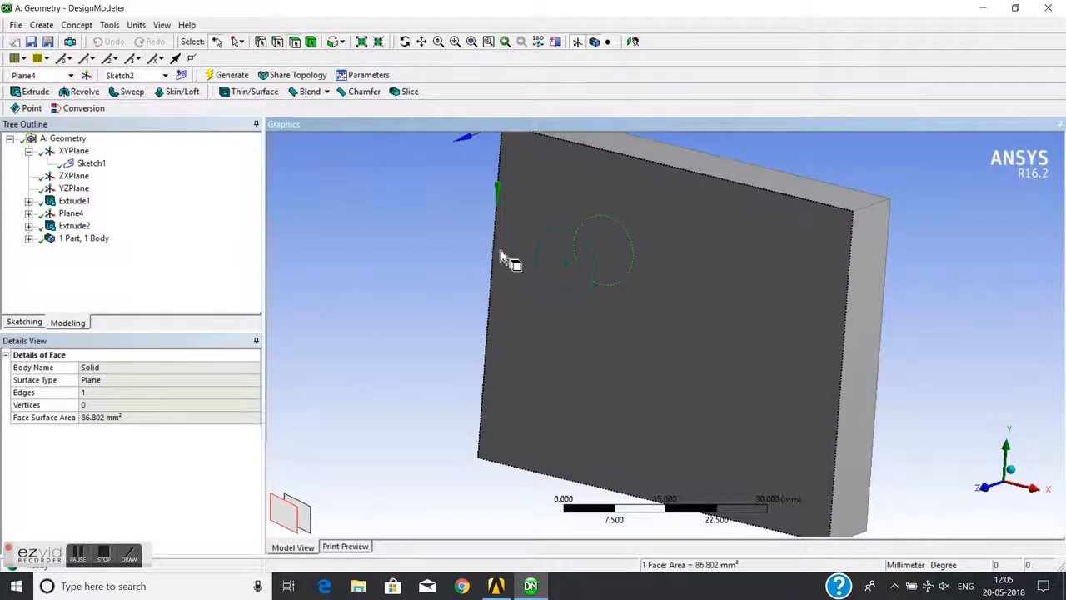
{"action": "left_click", "coordinate": [440, 253]}
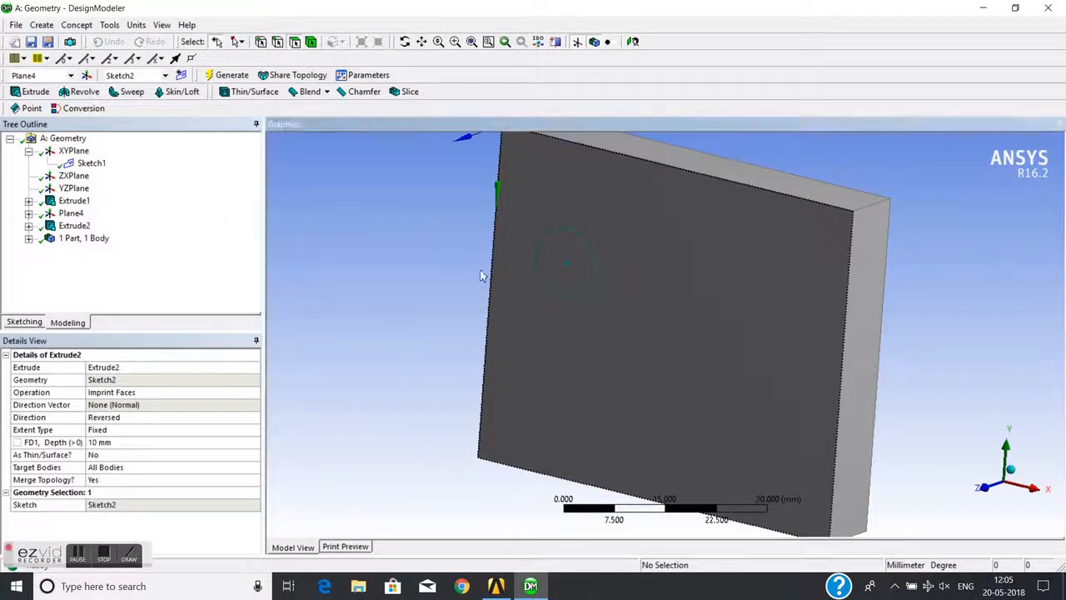
Restrict selection to faces and pick the circular imprint on each large side of the block to compare them
{"action": "left_click", "coordinate": [423, 43]}
{"action": "left_click_drag", "start_coordinate": [443, 165], "coordinate": [442, 214]}
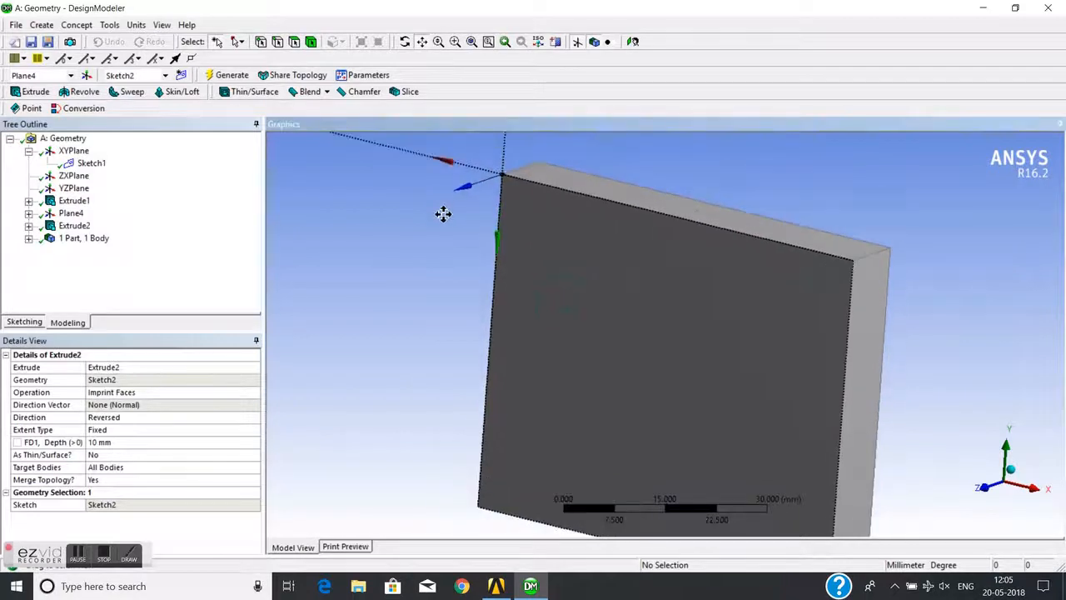
{"action": "scroll", "coordinate": [447, 258], "scroll_direction": "up", "scroll_amount": 1}
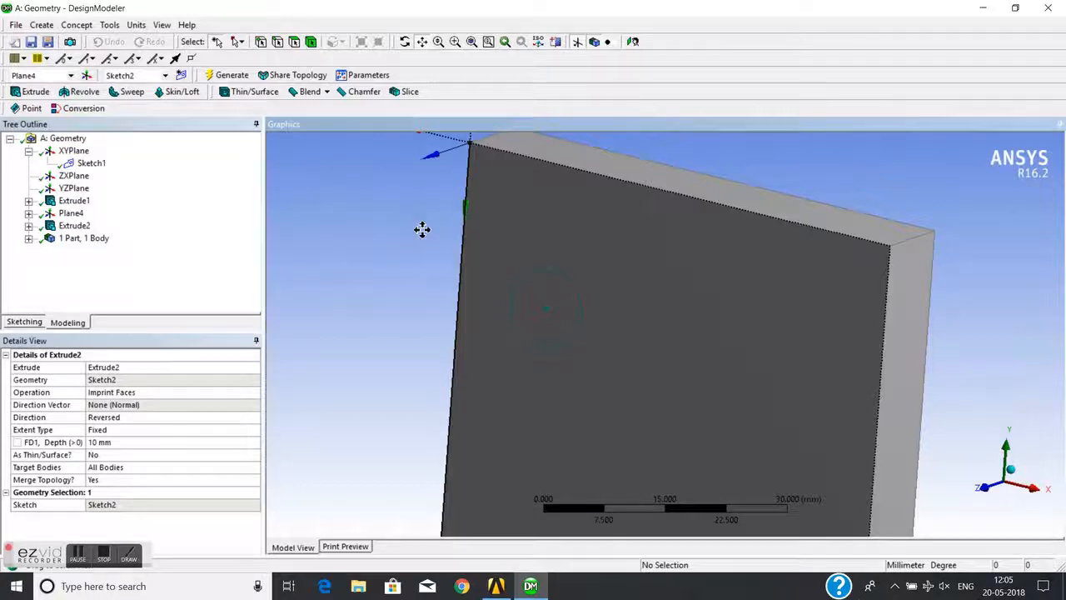
{"action": "left_click", "coordinate": [294, 42]}
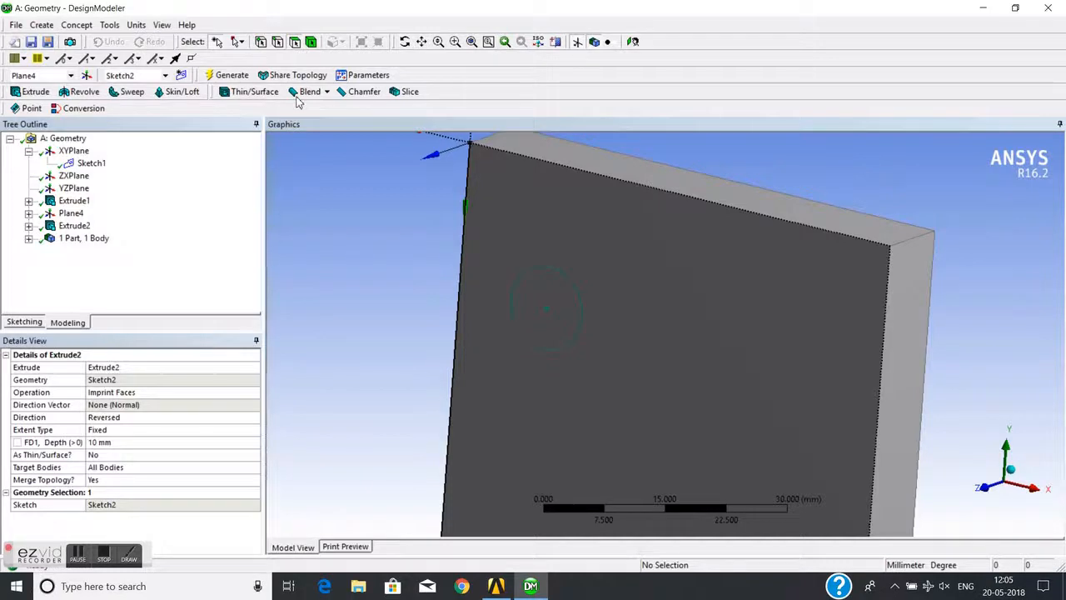
{"action": "left_click", "coordinate": [533, 297]}
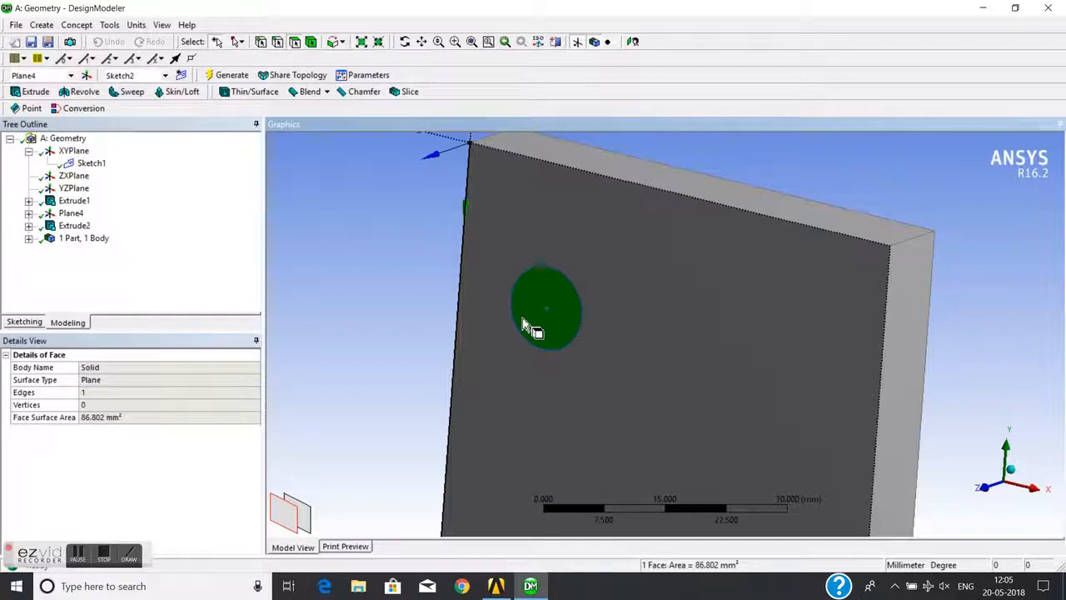
{"action": "left_click", "coordinate": [388, 292]}
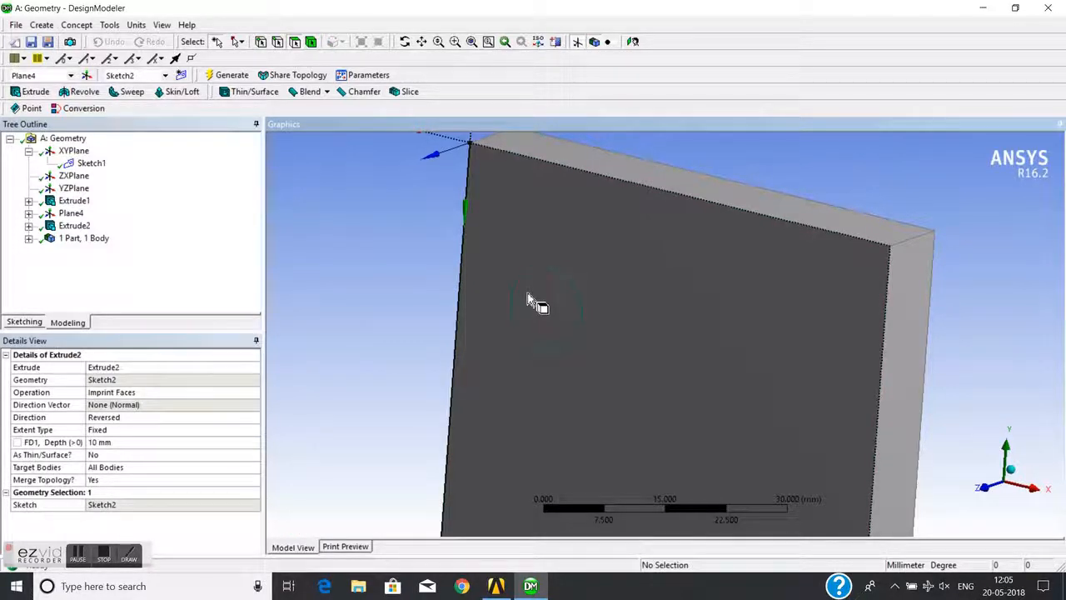
{"action": "left_click", "coordinate": [527, 301]}
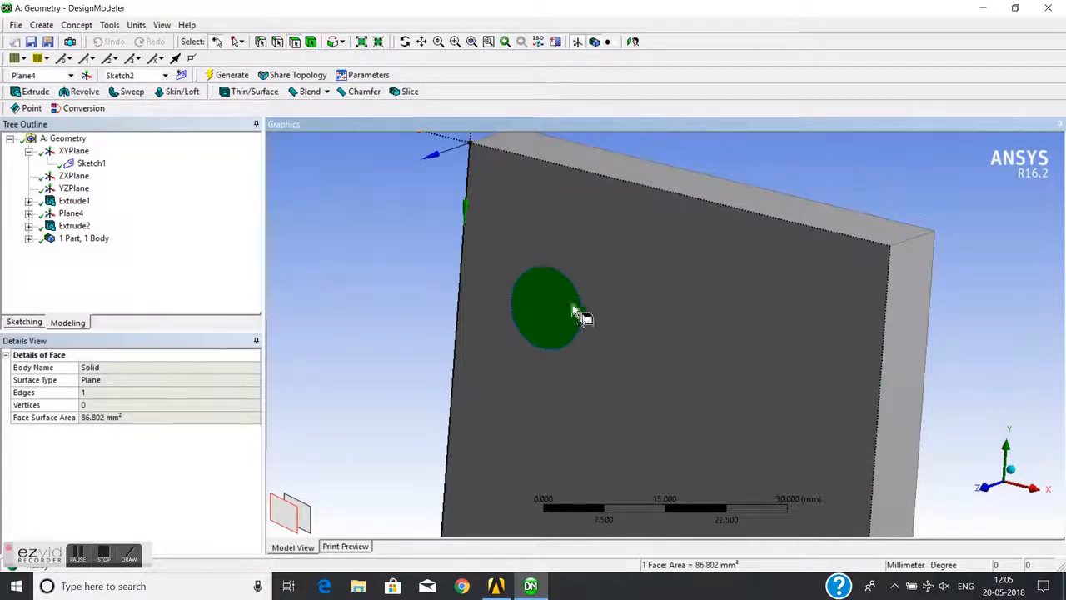
{"action": "middle_click_drag", "start_coordinate": [584, 318], "coordinate": [400, 329]}
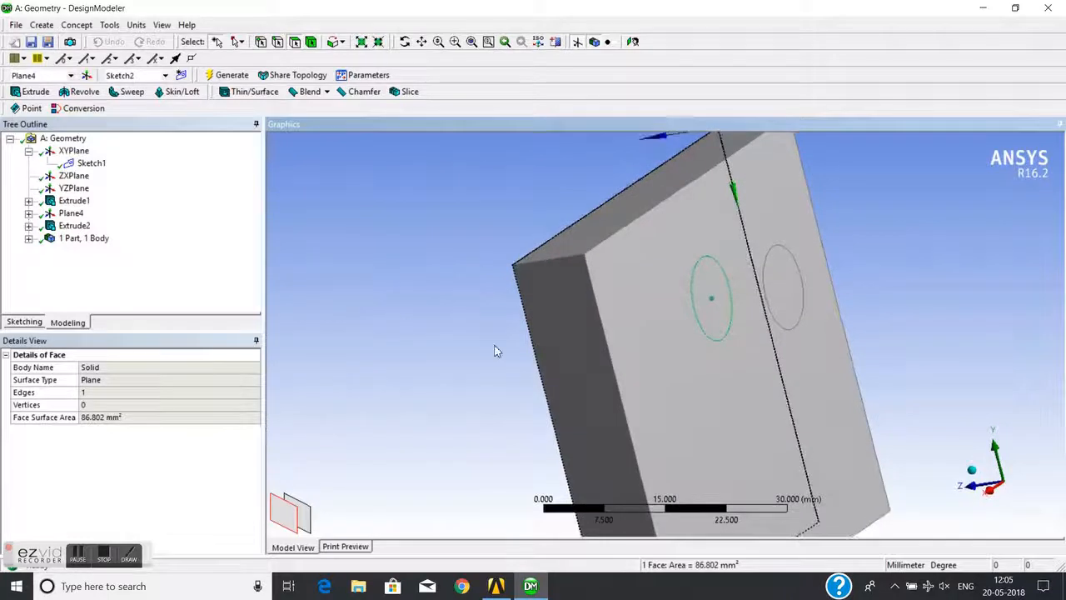
{"action": "left_click", "coordinate": [783, 296]}
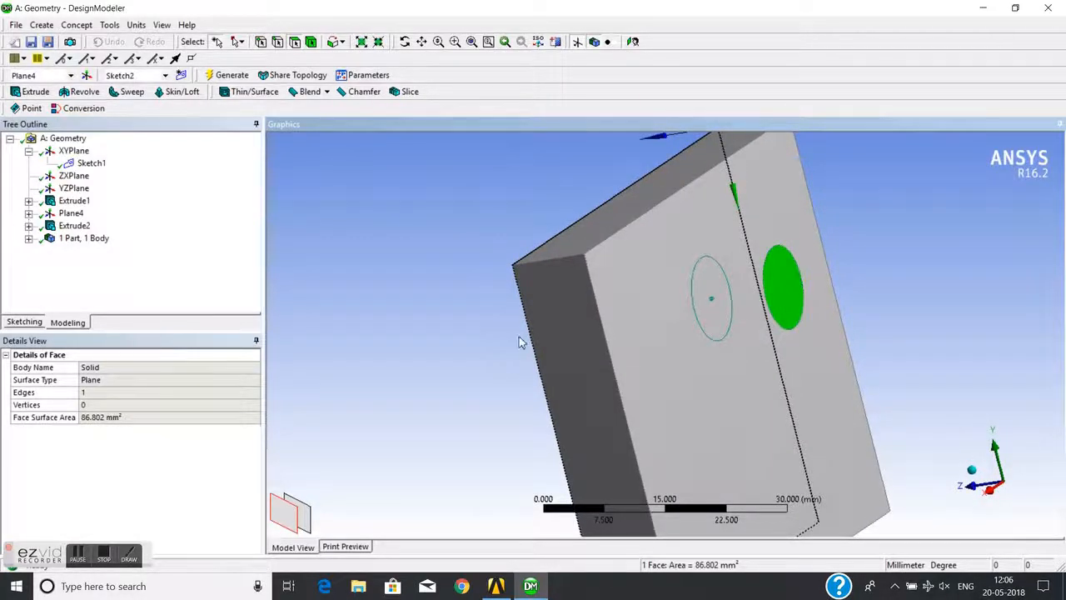
{"action": "middle_click_drag", "start_coordinate": [519, 340], "coordinate": [692, 316]}
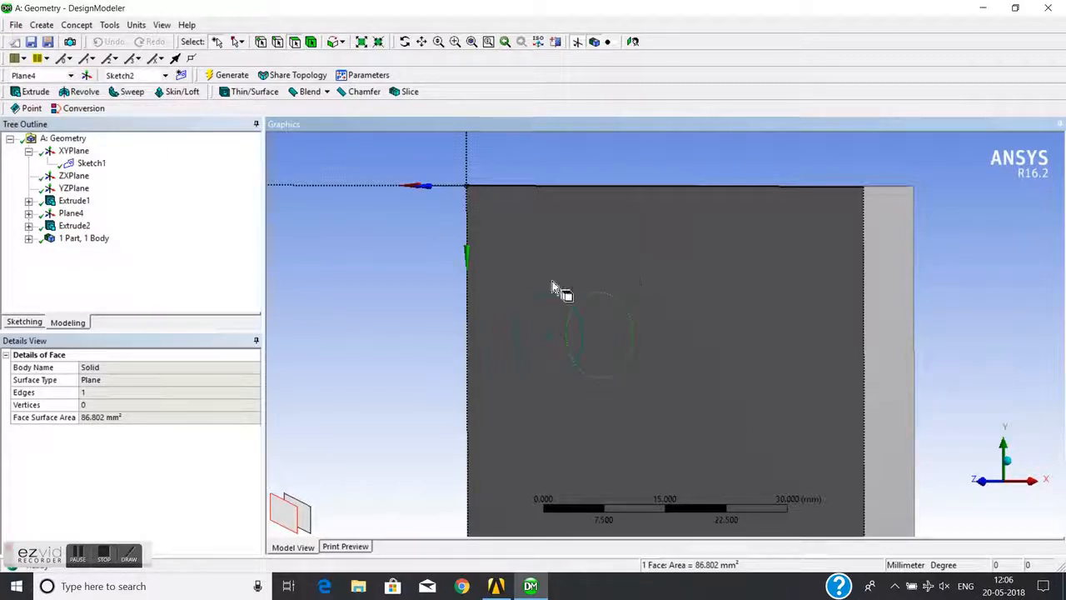
Examine the circular imprint on the front face as a separately selectable face from the surrounding block surface
{"action": "left_click", "coordinate": [450, 318]}
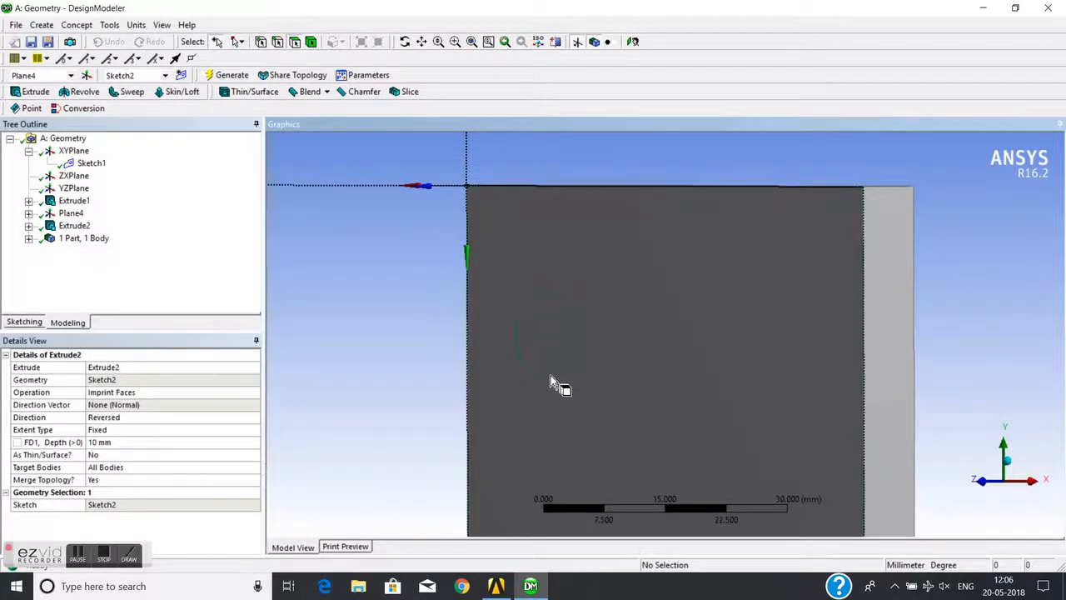
{"action": "left_click", "coordinate": [564, 325]}
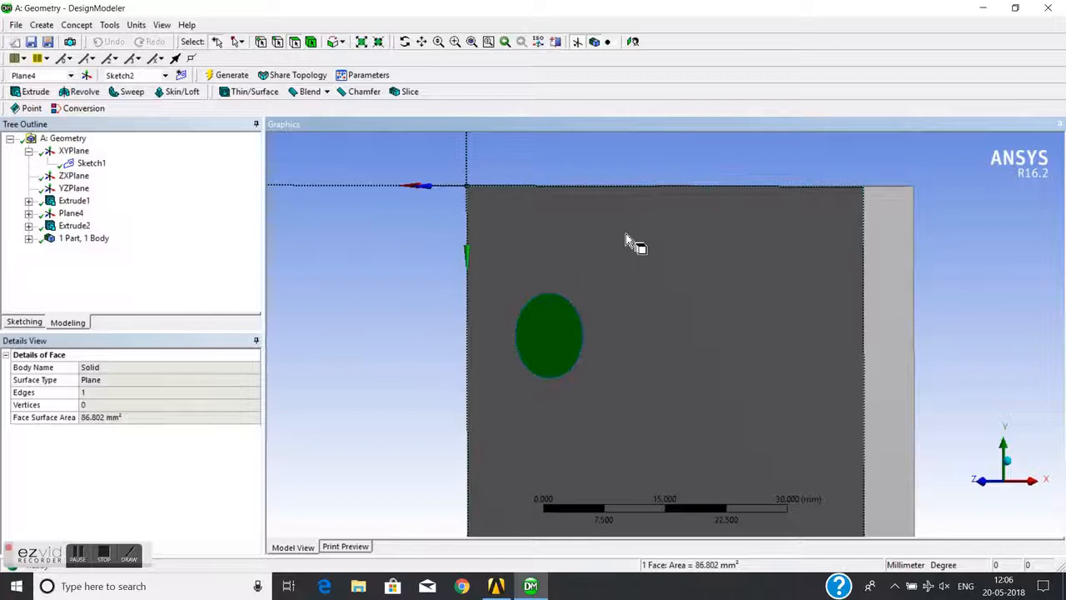
{"action": "left_click", "coordinate": [448, 301]}
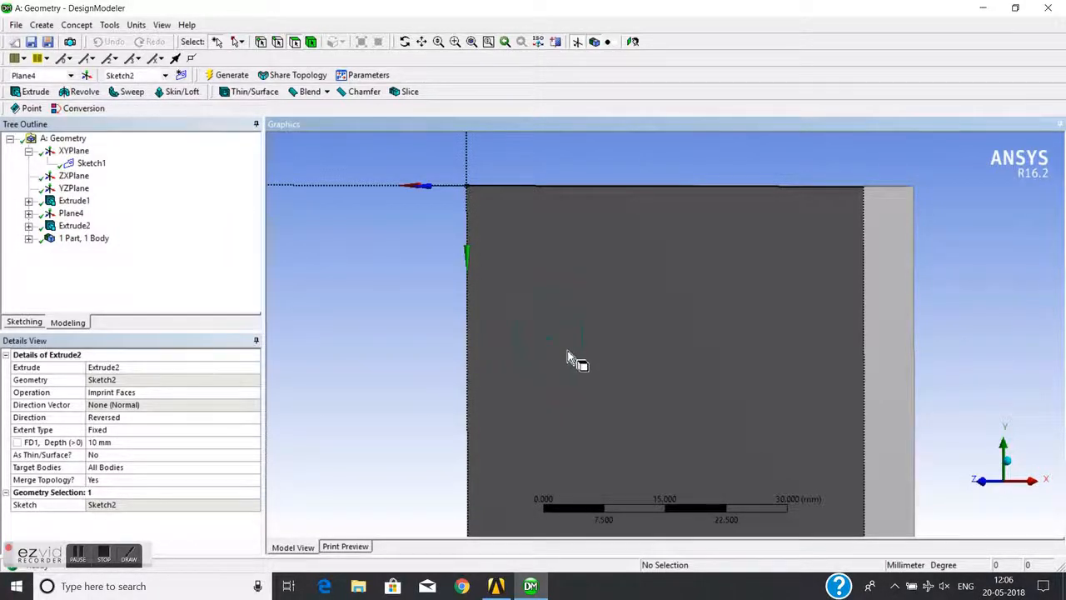
{"action": "left_click", "coordinate": [689, 286]}
{"action": "left_click", "coordinate": [364, 268]}
{"action": "left_click", "coordinate": [566, 323]}
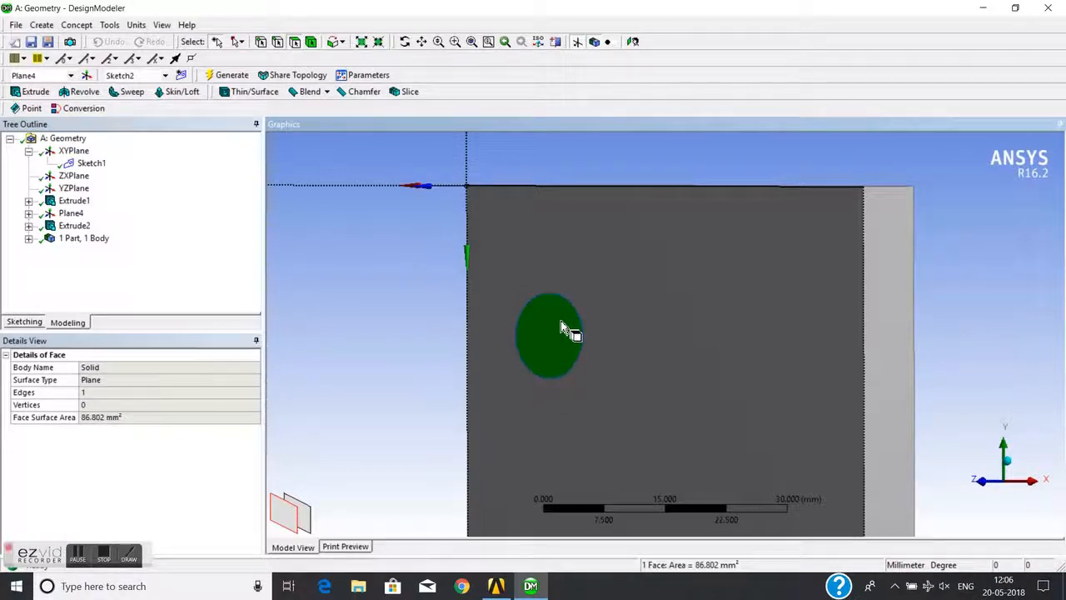
{"action": "left_click", "coordinate": [402, 300]}
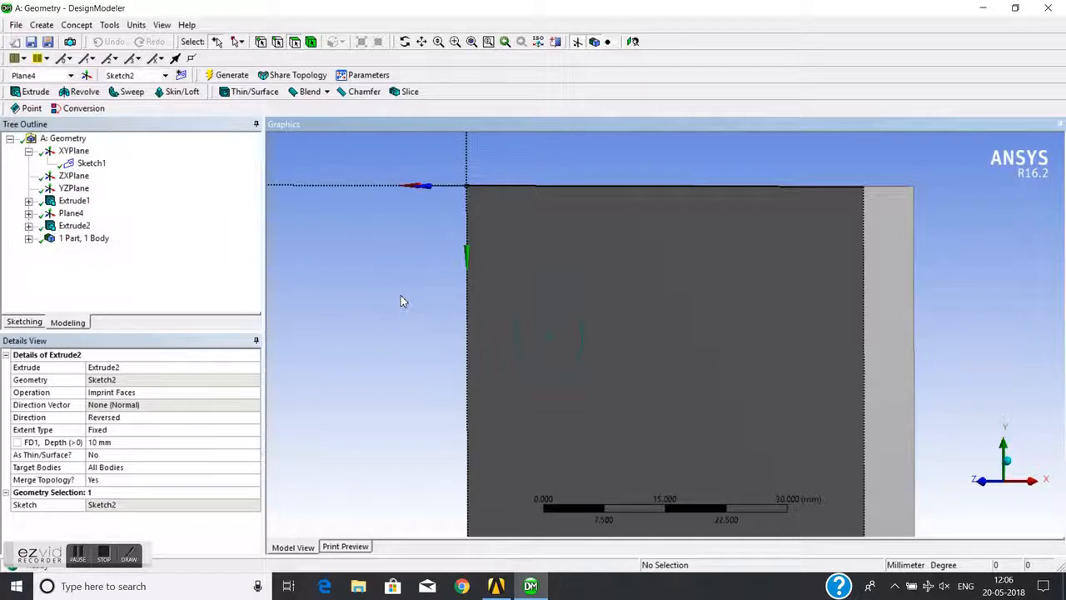
{"action": "left_click", "coordinate": [563, 322]}
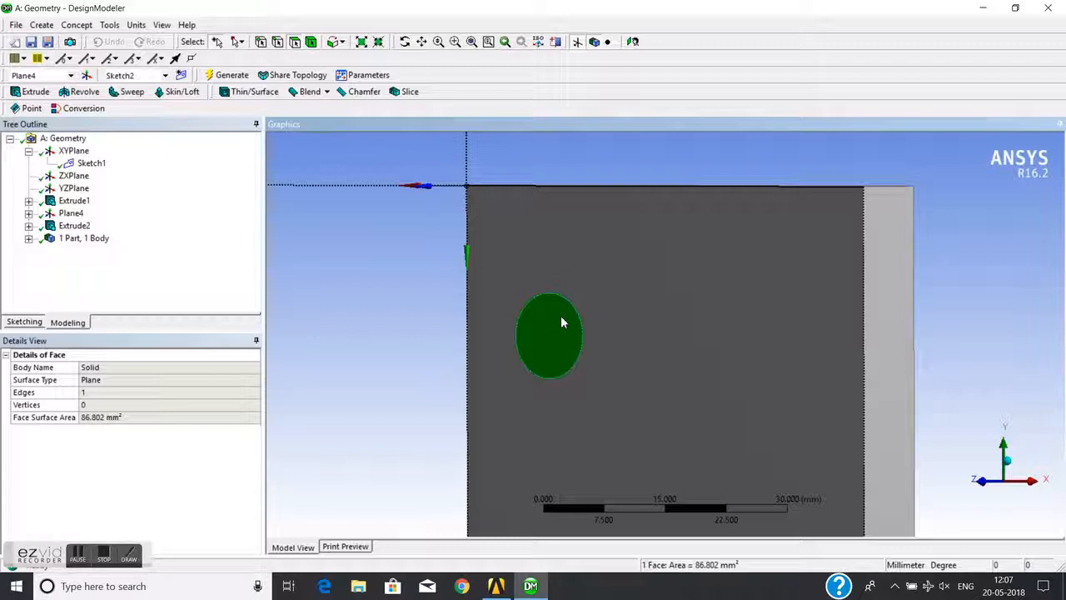
{"action": "left_click", "coordinate": [416, 303]}
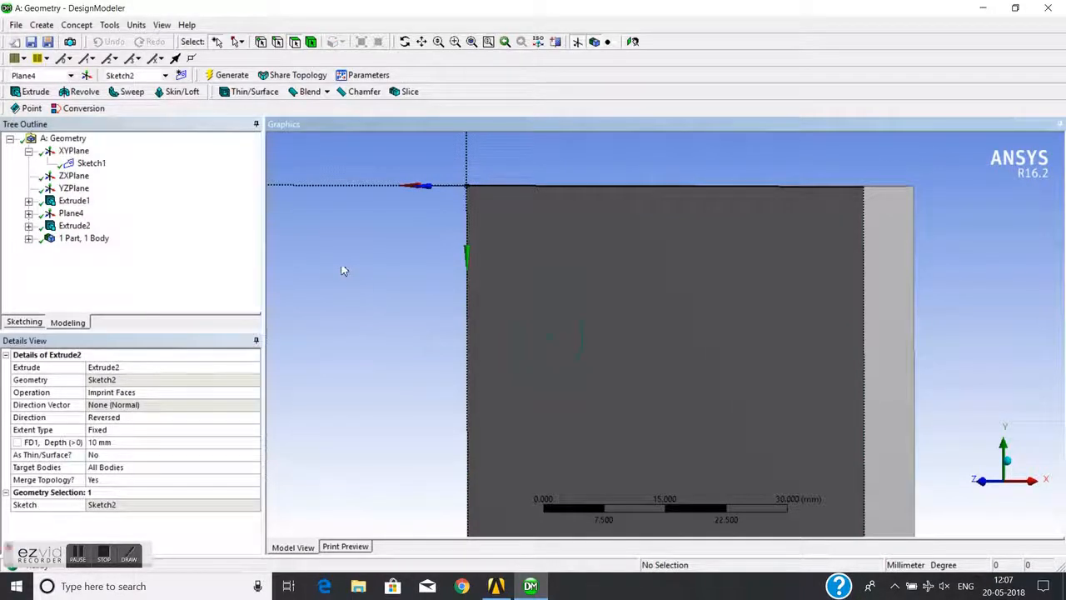
Change the Extrude2 operation to Slice Material and regenerate the model
{"action": "left_click", "coordinate": [74, 228]}
{"action": "left_click", "coordinate": [28, 226]}
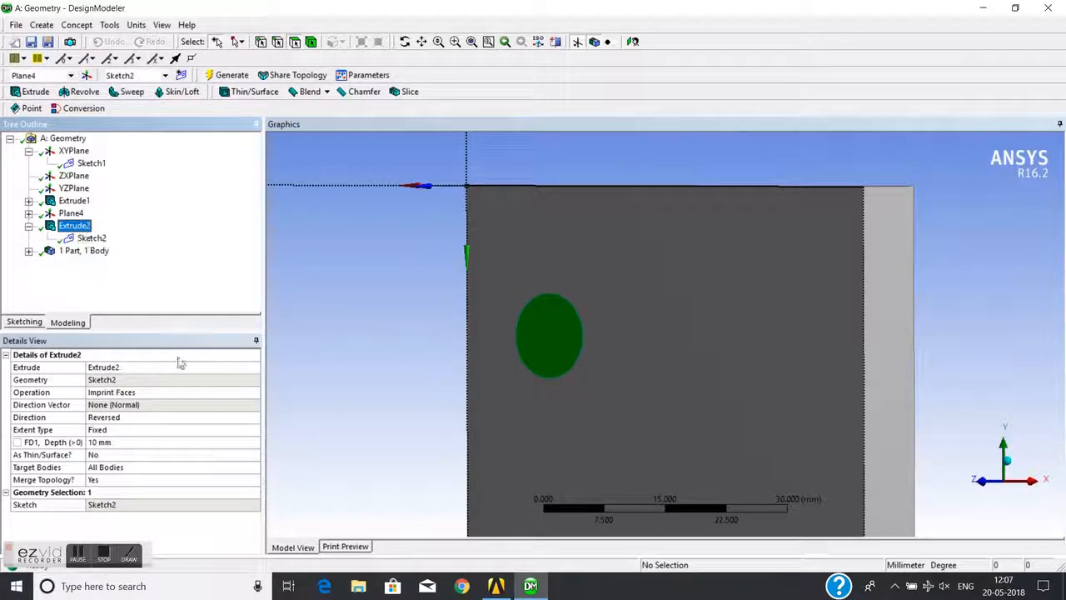
{"action": "left_click", "coordinate": [197, 394]}
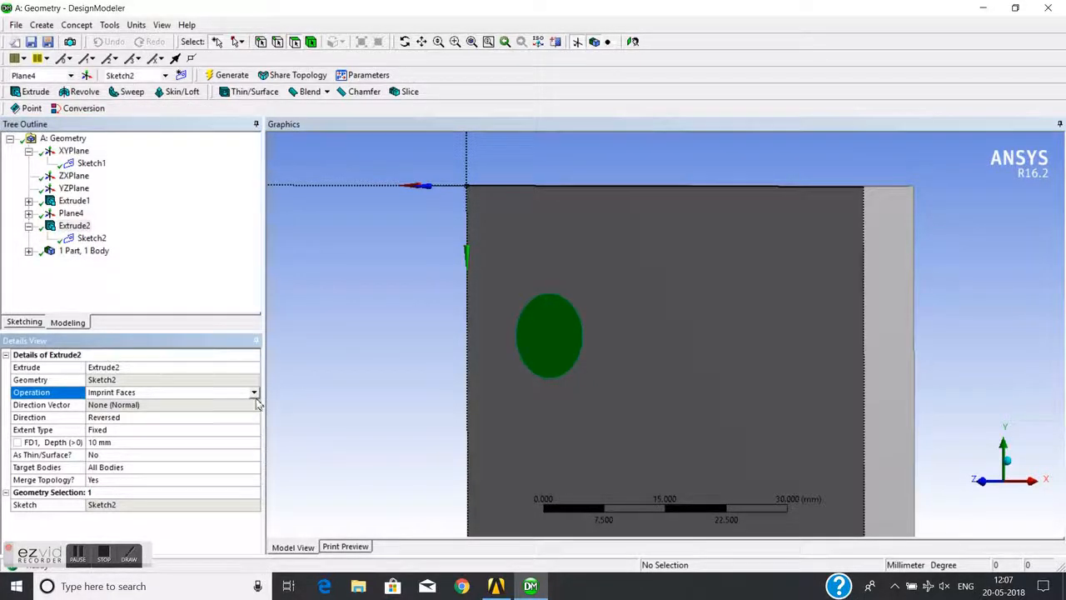
{"action": "left_click", "coordinate": [255, 395]}
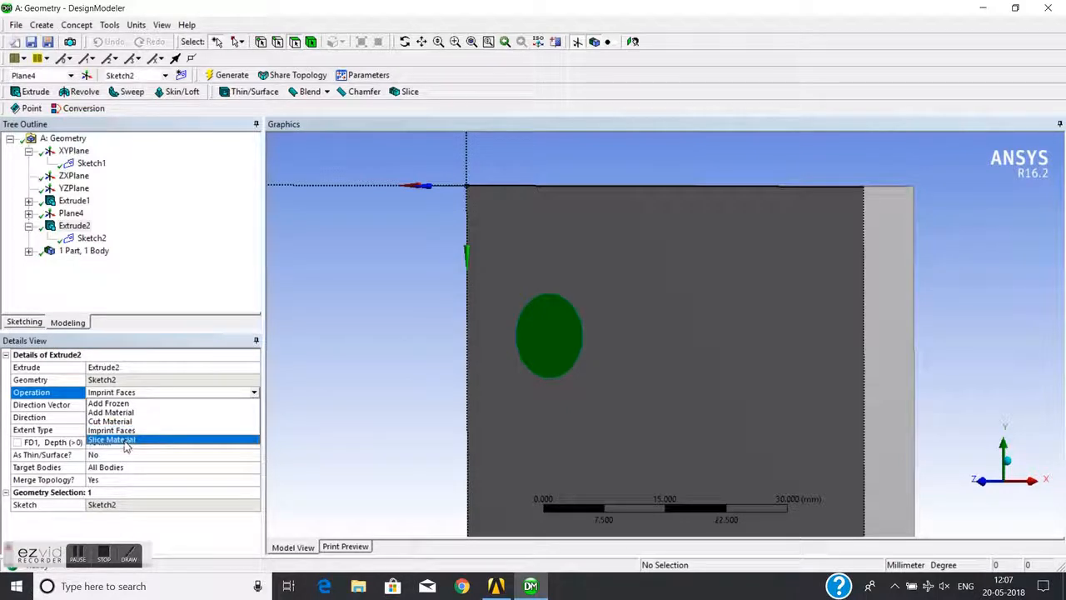
{"action": "left_click", "coordinate": [137, 439]}
{"action": "left_click", "coordinate": [340, 392]}
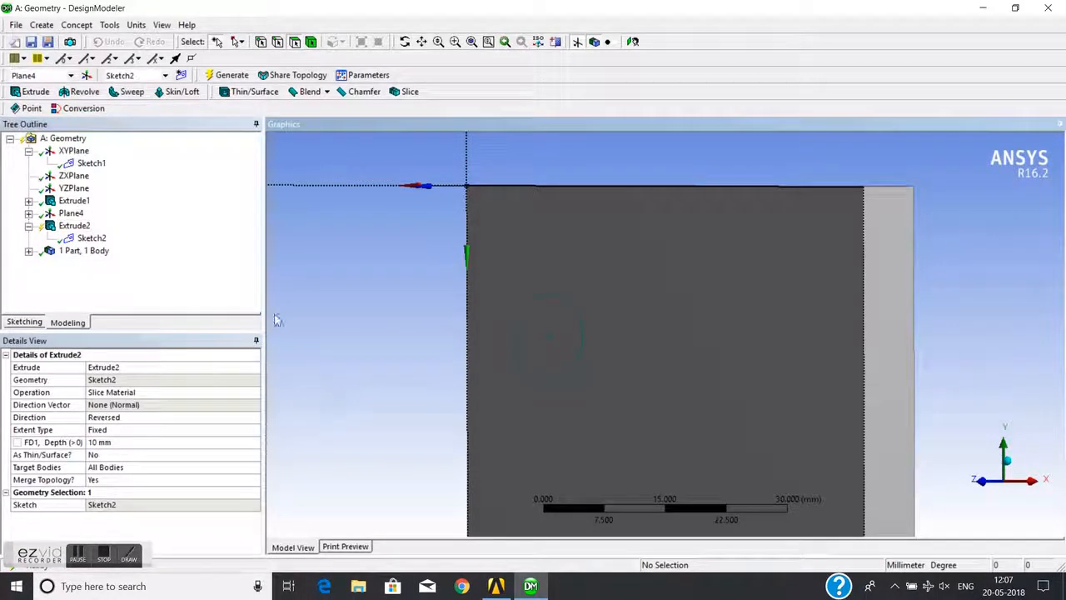
{"action": "left_click", "coordinate": [232, 75]}
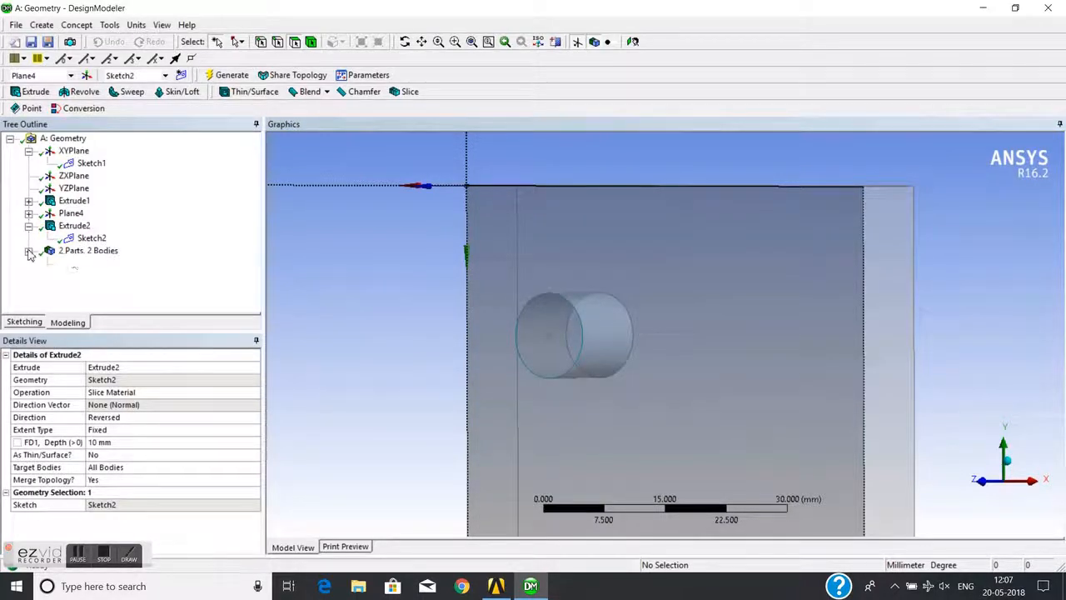
List the model's bodies and select the sliced cylindrical solid to inspect it
{"action": "left_click", "coordinate": [28, 250]}
{"action": "left_click", "coordinate": [87, 276]}
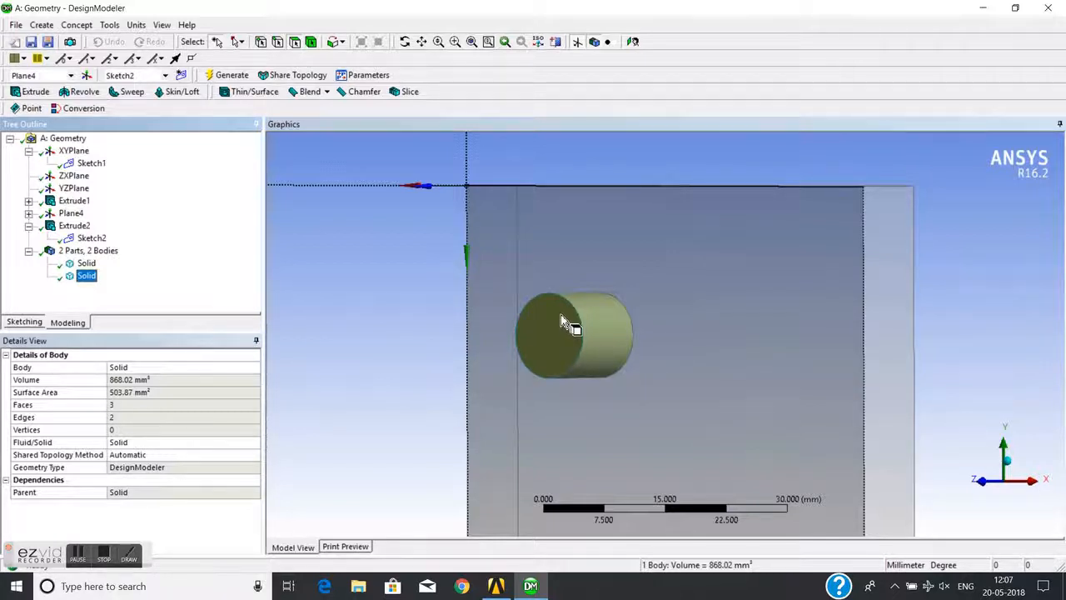
{"action": "left_click", "coordinate": [406, 314]}
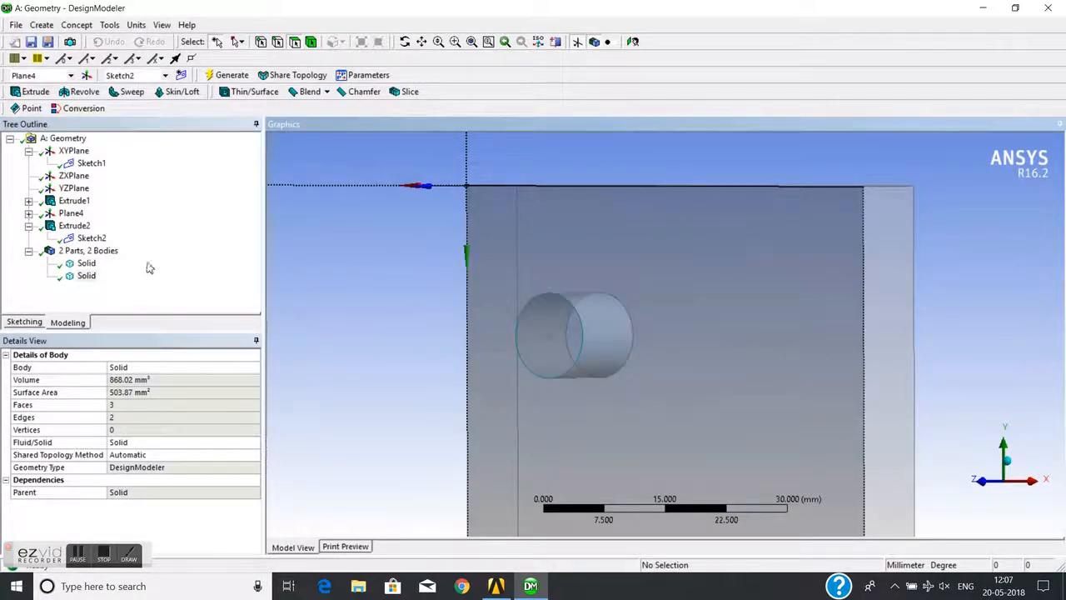
Review the operation types available for Extrude2 and keep Slice Material
{"action": "left_click", "coordinate": [75, 226]}
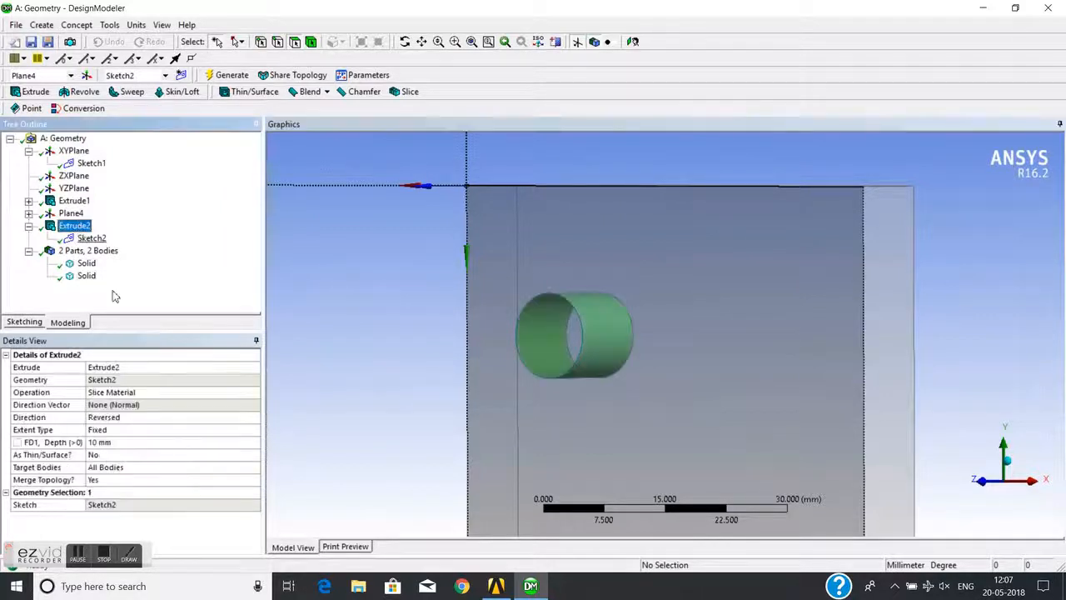
{"action": "left_click", "coordinate": [179, 394]}
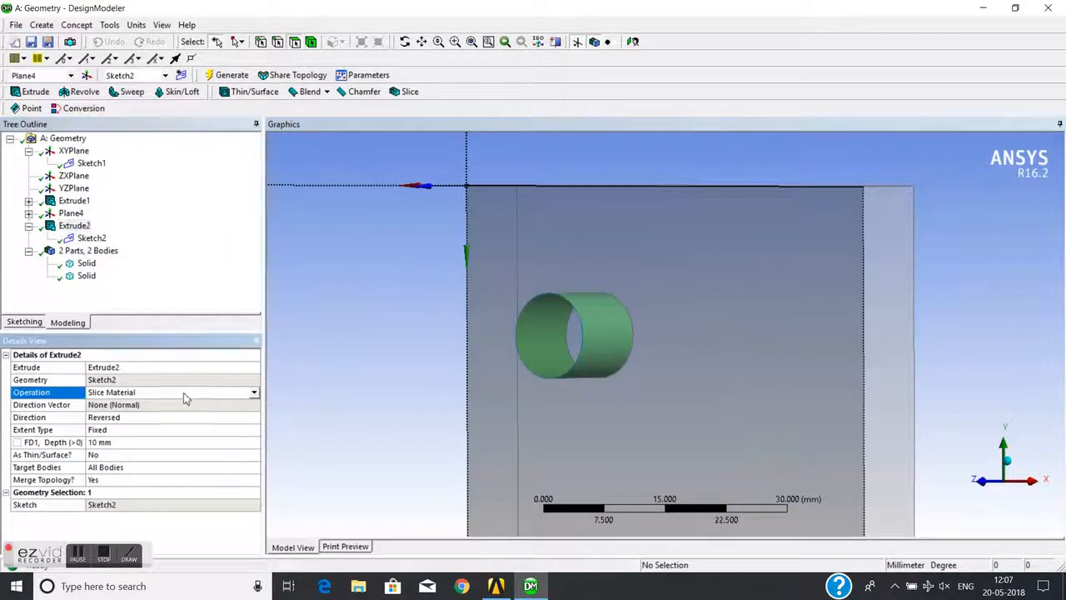
{"action": "left_click", "coordinate": [256, 395]}
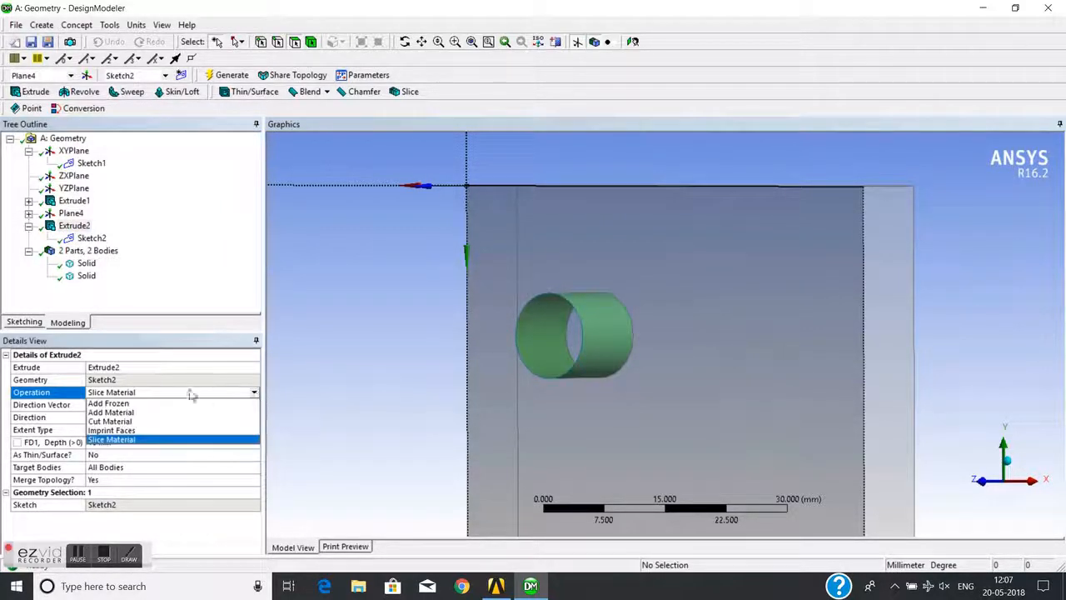
{"action": "left_click", "coordinate": [146, 441]}
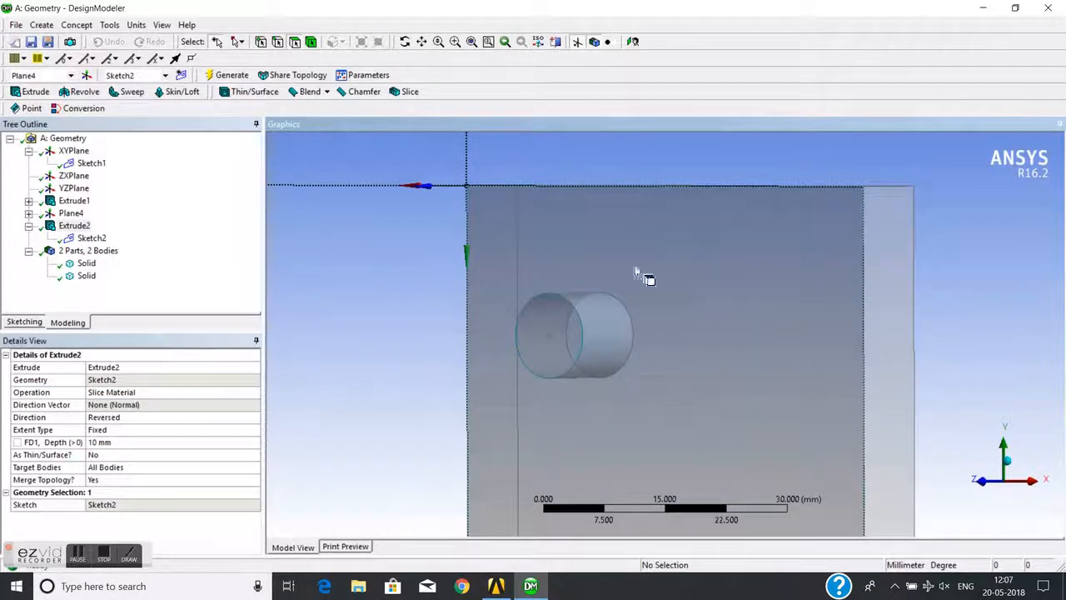
Change the Extrude1 operation to Add Frozen and regenerate the model
{"action": "left_click", "coordinate": [29, 200]}
{"action": "left_click", "coordinate": [74, 205]}
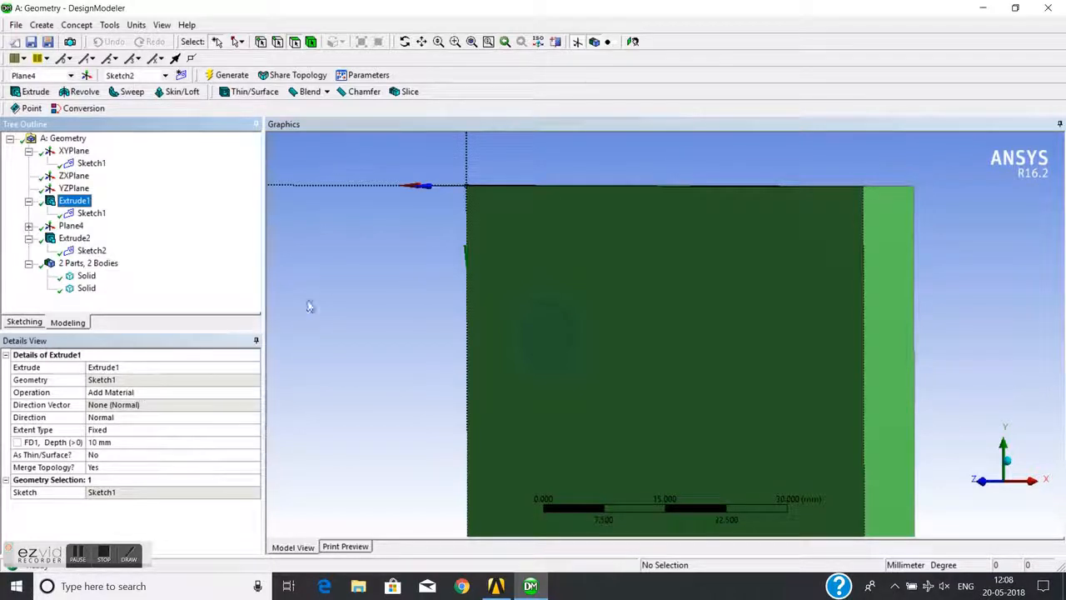
{"action": "left_click", "coordinate": [136, 247]}
{"action": "left_click", "coordinate": [179, 395]}
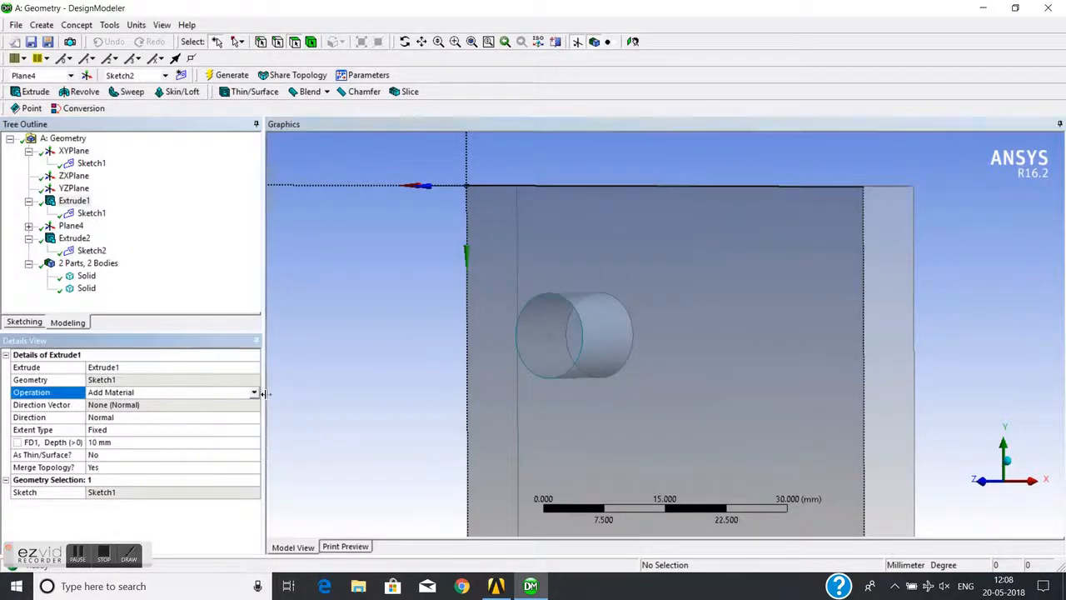
{"action": "left_click", "coordinate": [255, 392]}
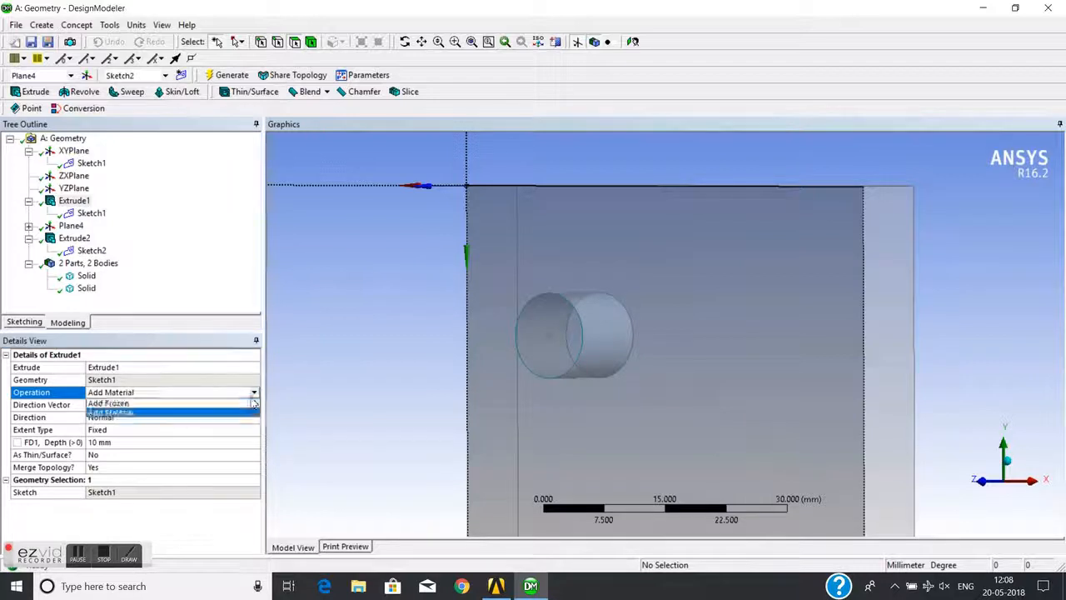
{"action": "left_click", "coordinate": [114, 403]}
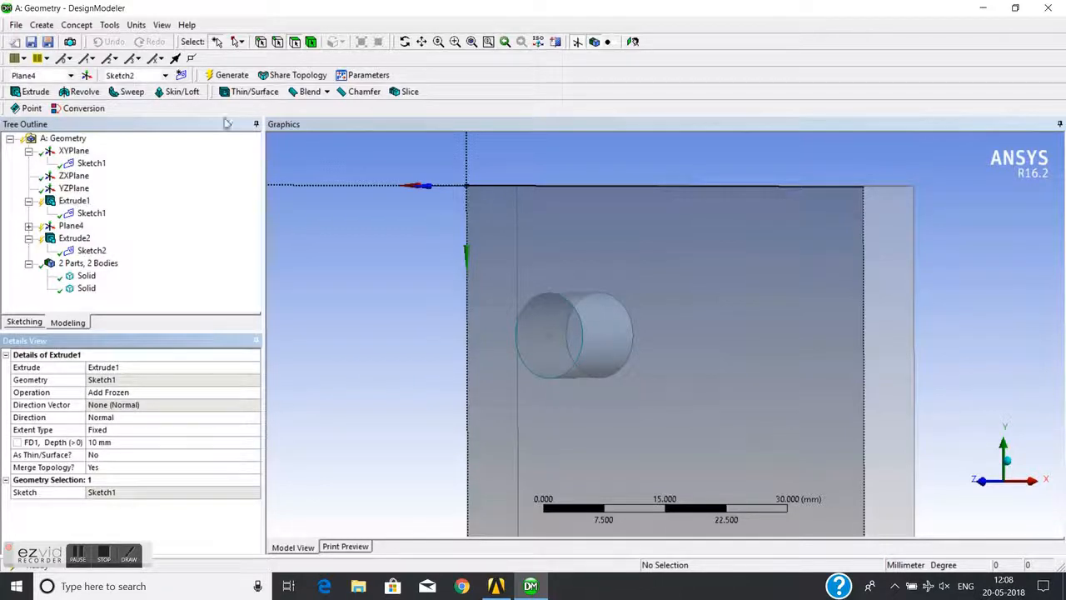
{"action": "left_click", "coordinate": [227, 74]}
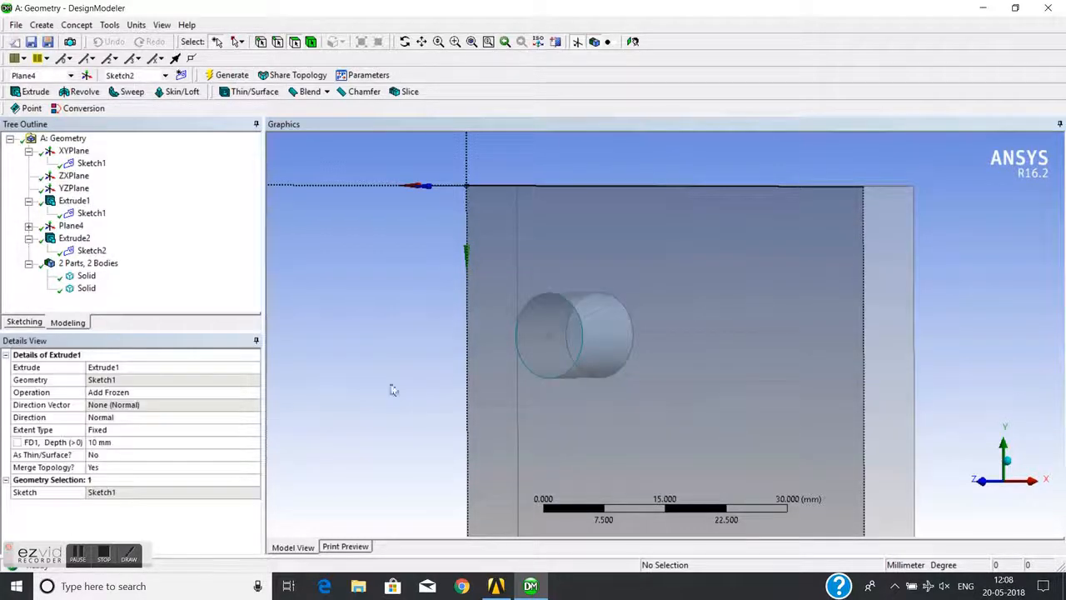
Check which operation types Extrude2 offers with the frozen base block, without changing its setting
{"action": "left_click", "coordinate": [76, 238]}
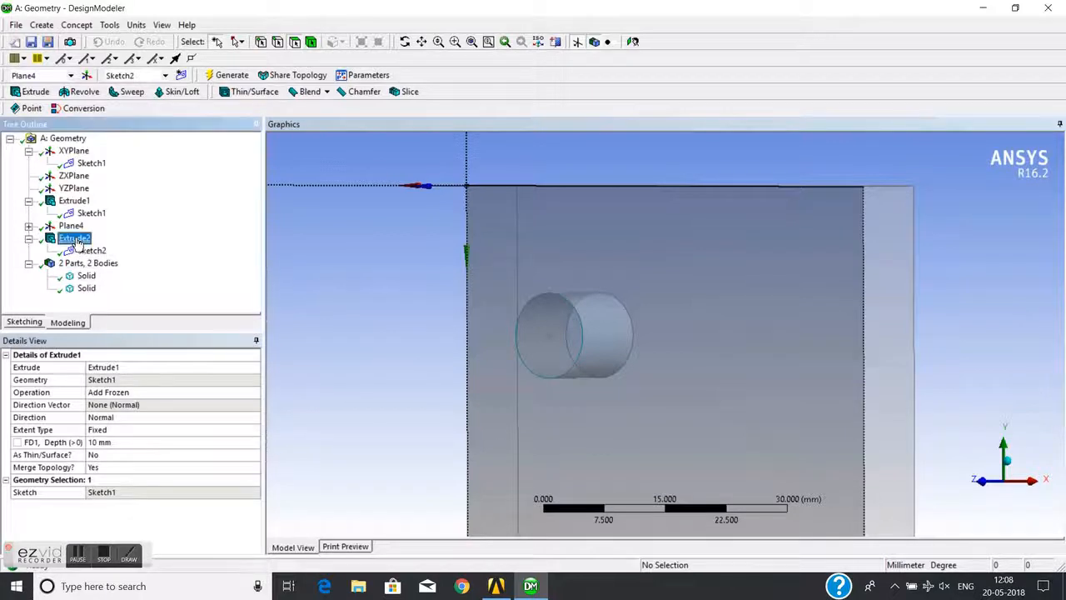
{"action": "left_click", "coordinate": [192, 399]}
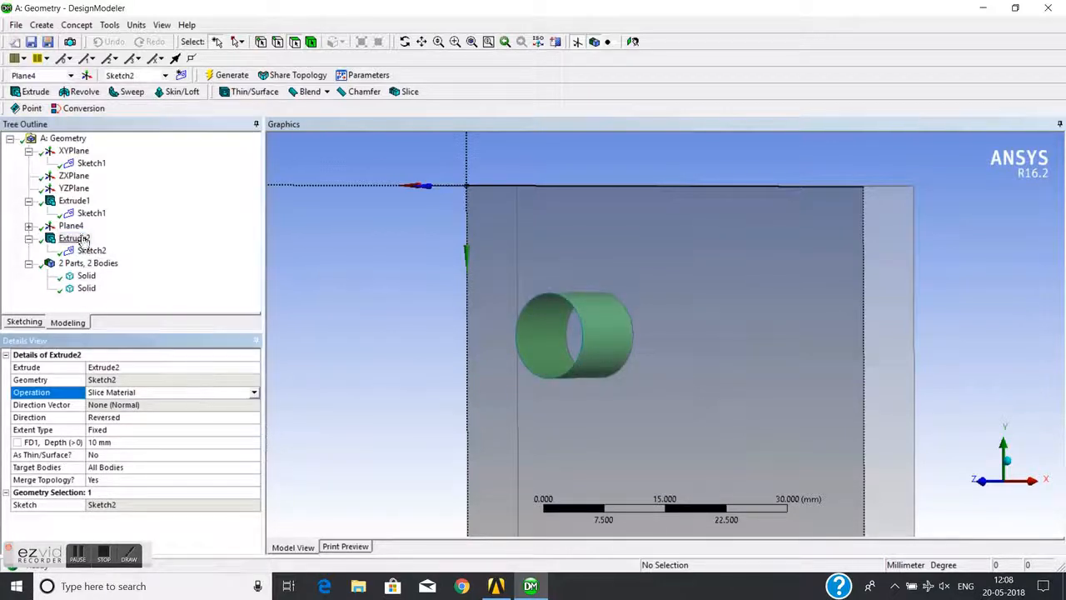
{"action": "left_click", "coordinate": [254, 393]}
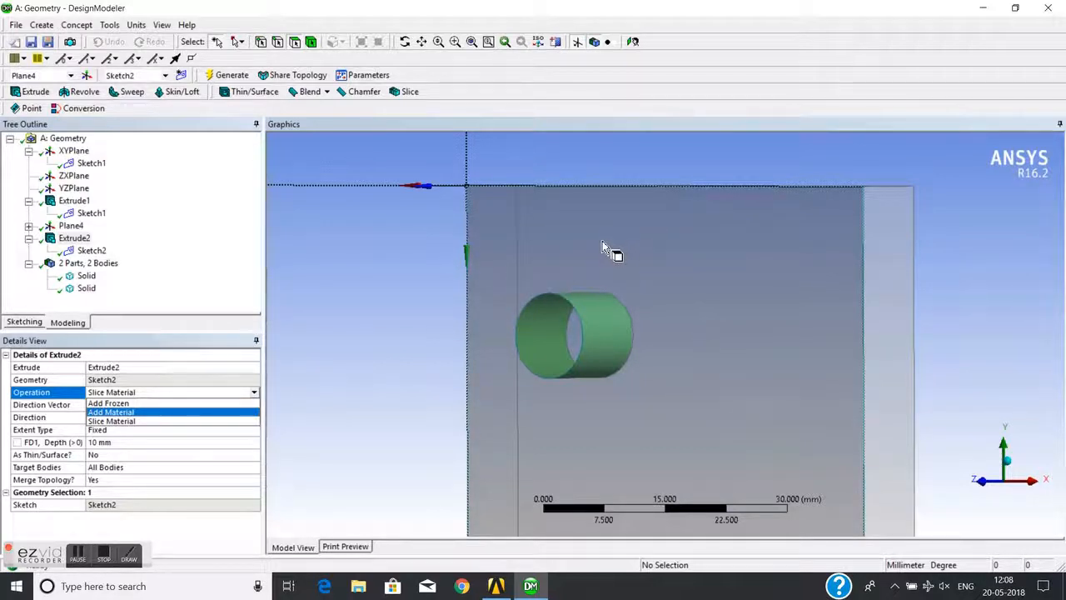
{"action": "left_click", "coordinate": [359, 285]}
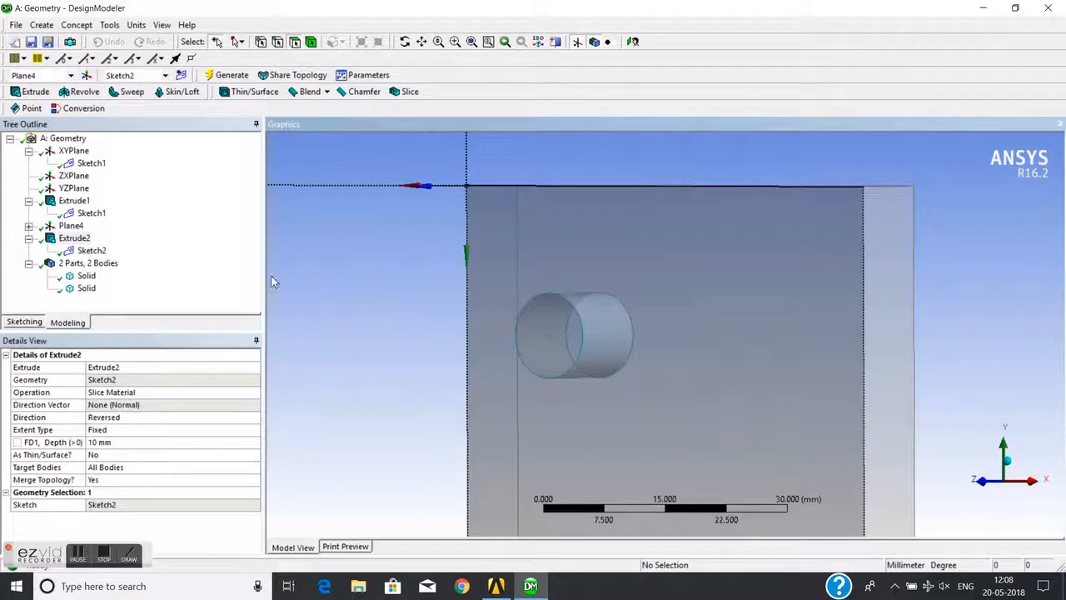
Select the sliced cylindrical solid in the body list and inspect it inside the frozen block
{"action": "middle_click_drag", "start_coordinate": [360, 283], "coordinate": [385, 313]}
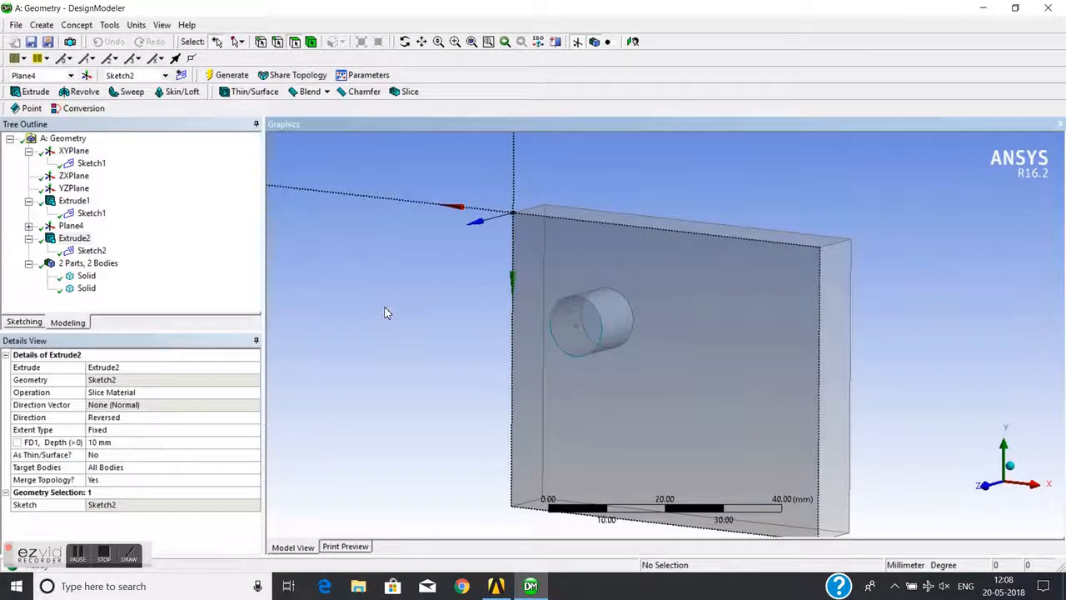
{"action": "left_click", "coordinate": [85, 276]}
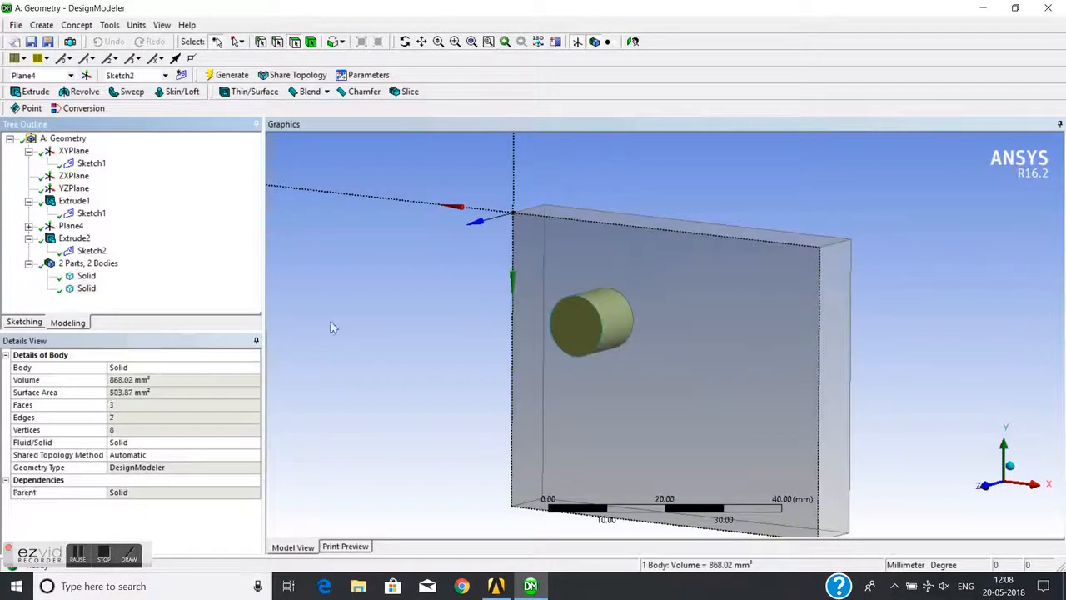
{"action": "left_click", "coordinate": [330, 323]}
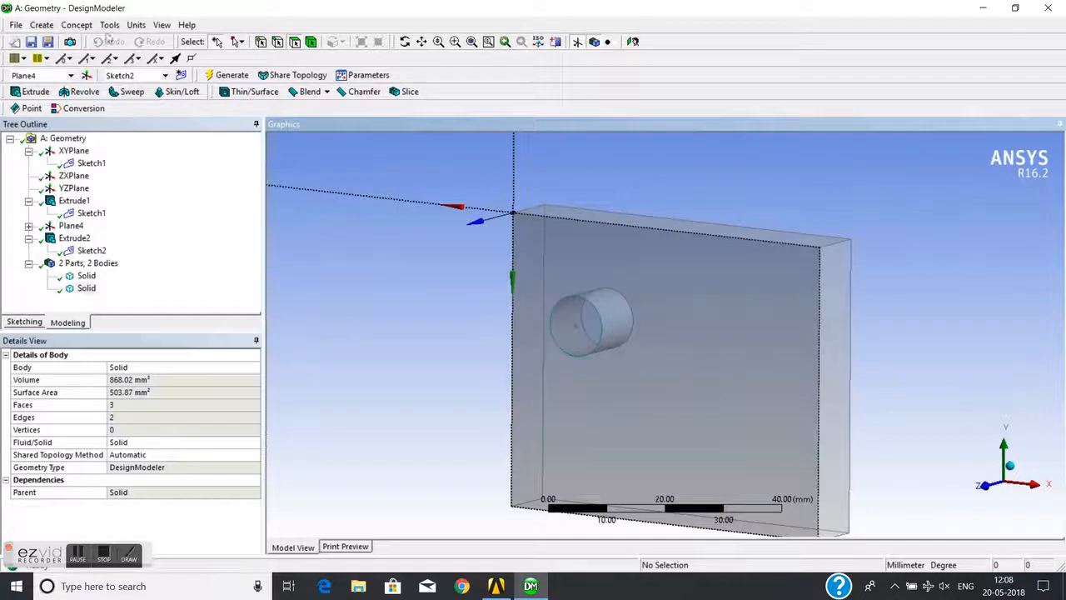
Unfreeze the block body with Freeze Others set to No and regenerate the model
{"action": "left_click", "coordinate": [109, 25]}
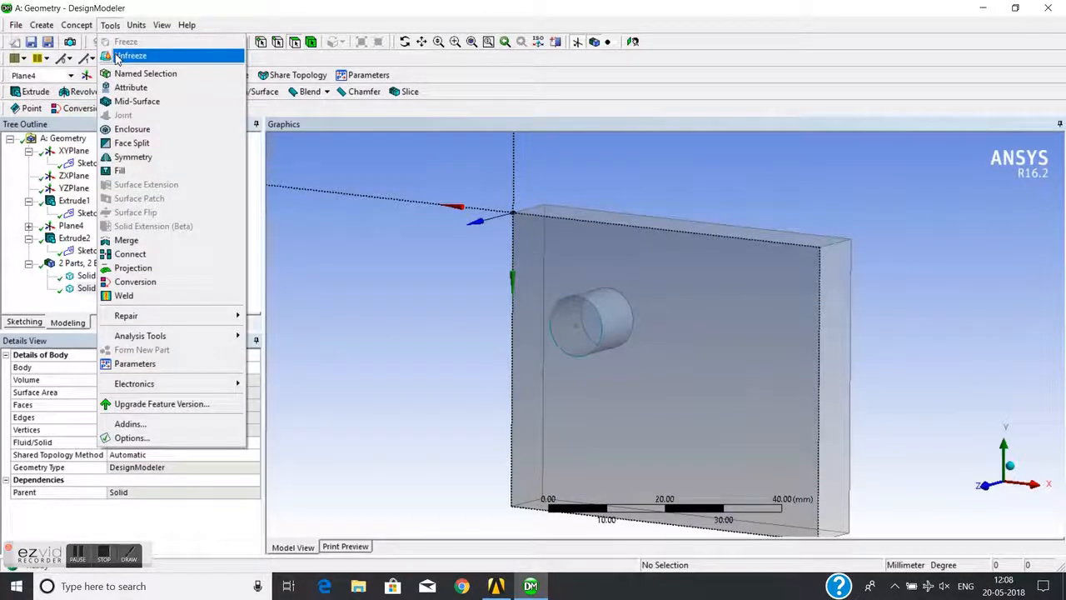
{"action": "left_click", "coordinate": [109, 29]}
{"action": "left_click", "coordinate": [109, 29]}
{"action": "left_click", "coordinate": [127, 57]}
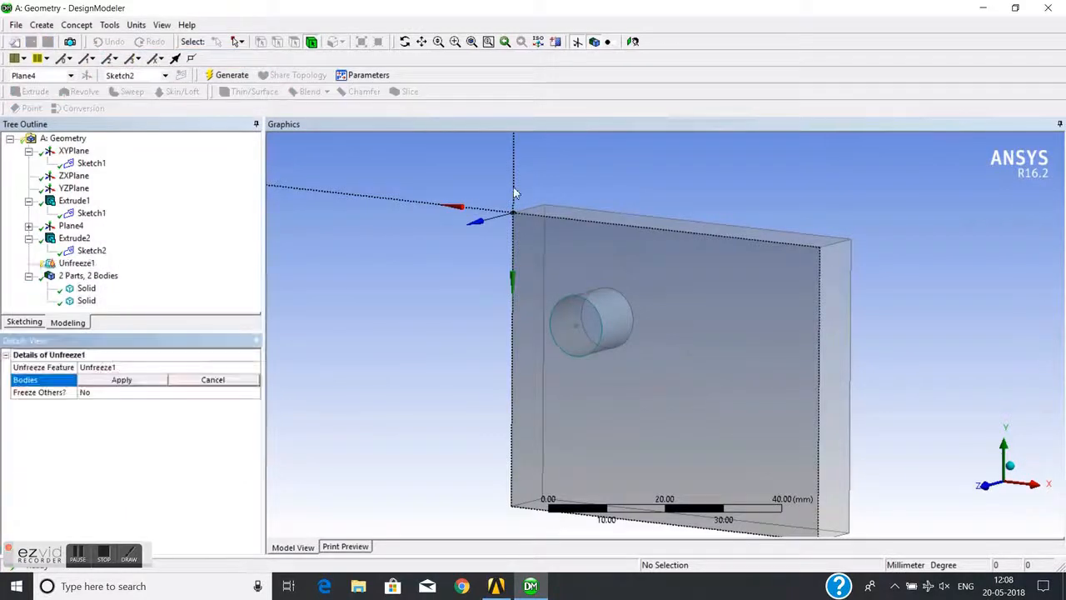
{"action": "left_click", "coordinate": [748, 328]}
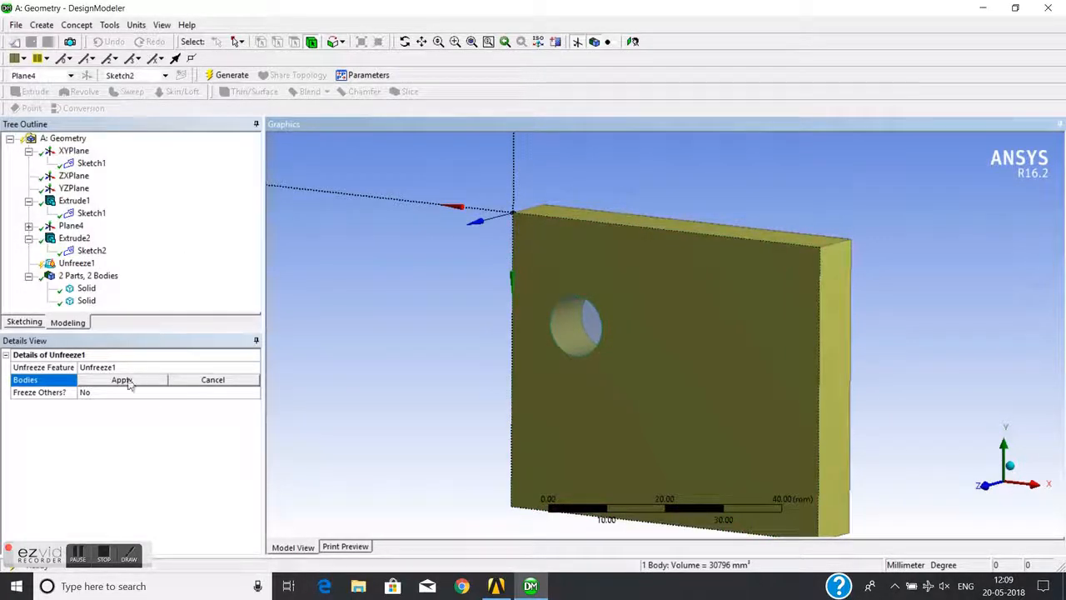
{"action": "left_click", "coordinate": [125, 380]}
{"action": "left_click", "coordinate": [226, 76]}
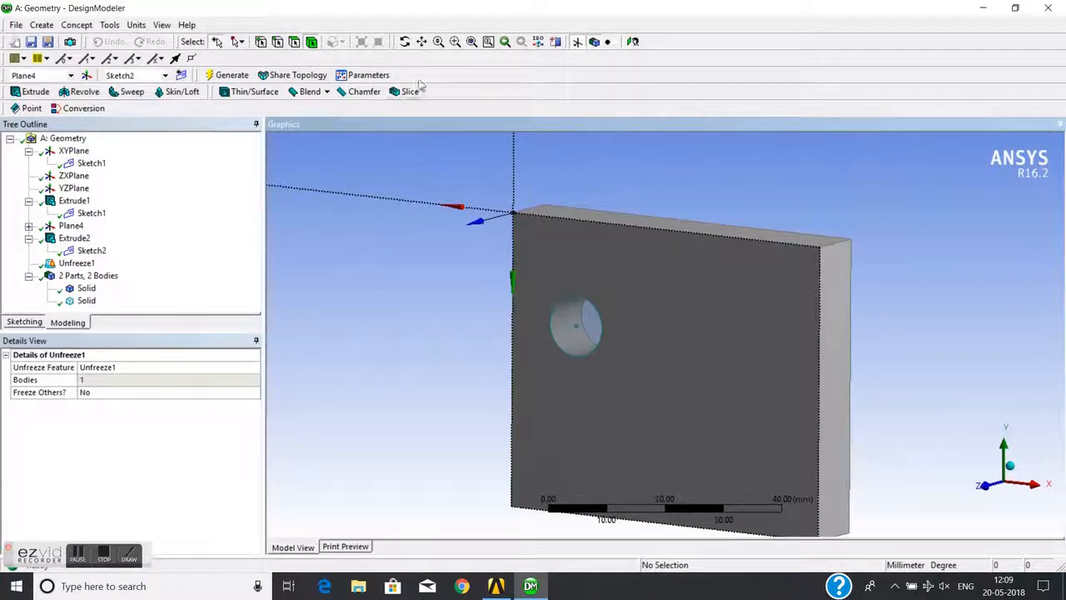
Add a second circle to Sketch2 on the block's front face, diagonally below the existing hole towards the opposite side
{"action": "left_click", "coordinate": [422, 41]}
{"action": "left_click_drag", "start_coordinate": [467, 303], "coordinate": [442, 261]}
{"action": "scroll", "coordinate": [434, 272], "scroll_direction": "up", "scroll_amount": 3}
{"action": "scroll", "coordinate": [434, 271], "scroll_direction": "down", "scroll_amount": 2}
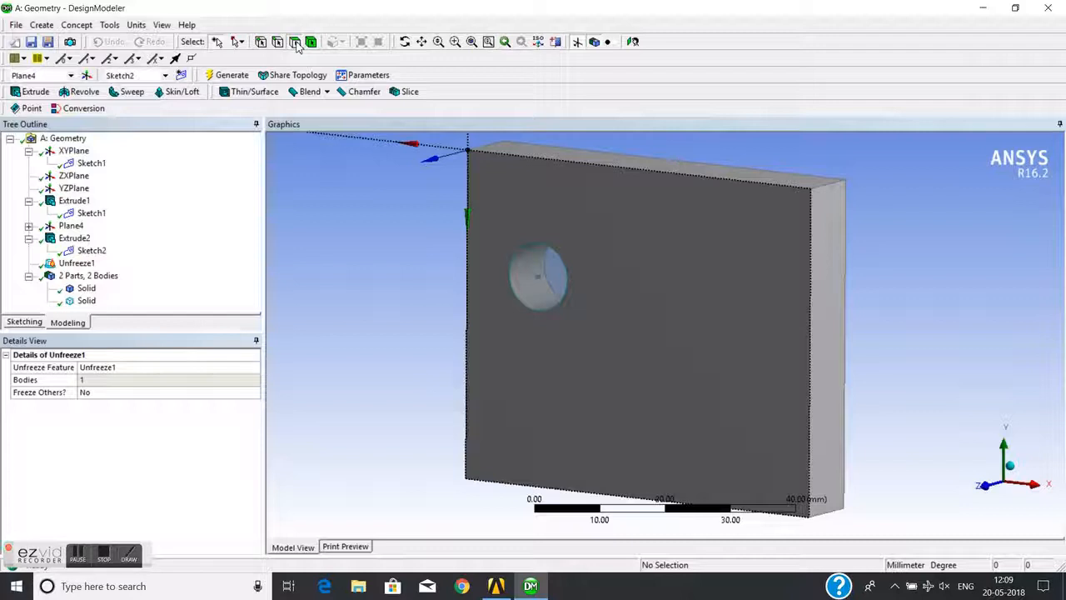
{"action": "left_click", "coordinate": [696, 277]}
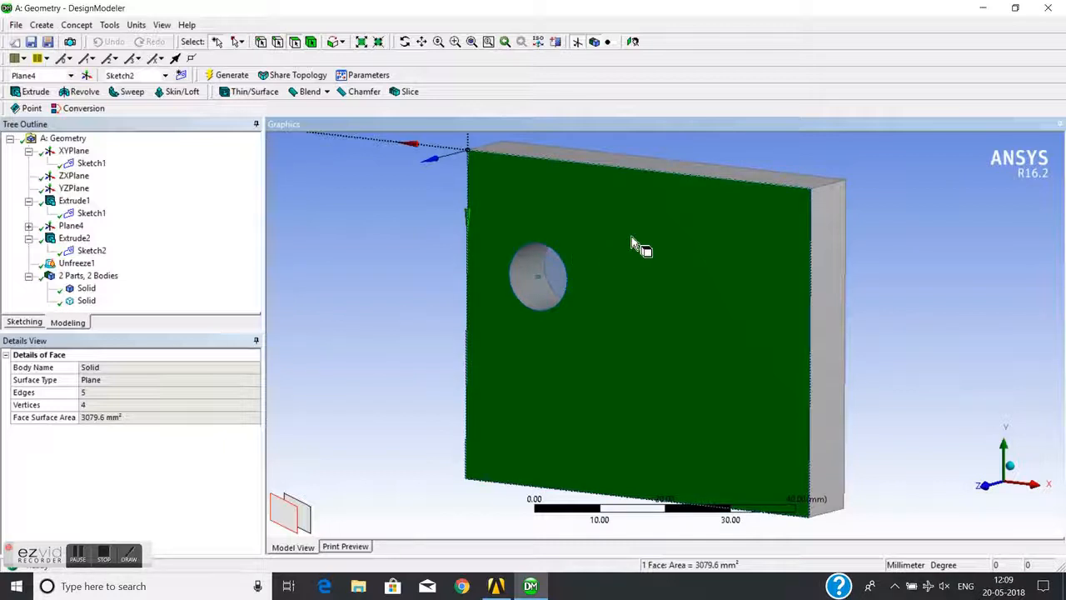
{"action": "left_click", "coordinate": [35, 325]}
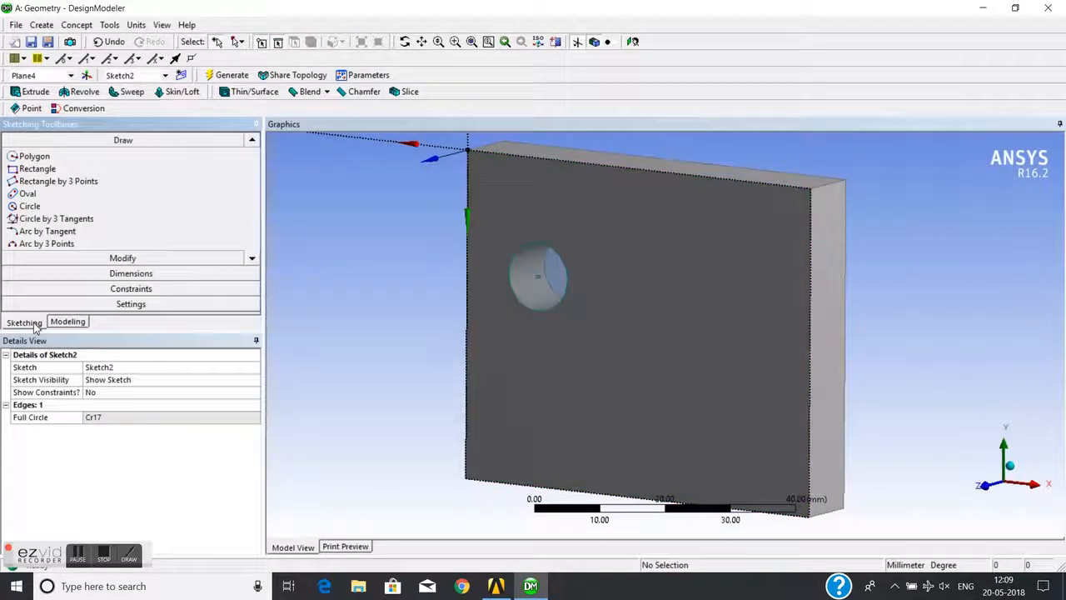
{"action": "left_click", "coordinate": [30, 205]}
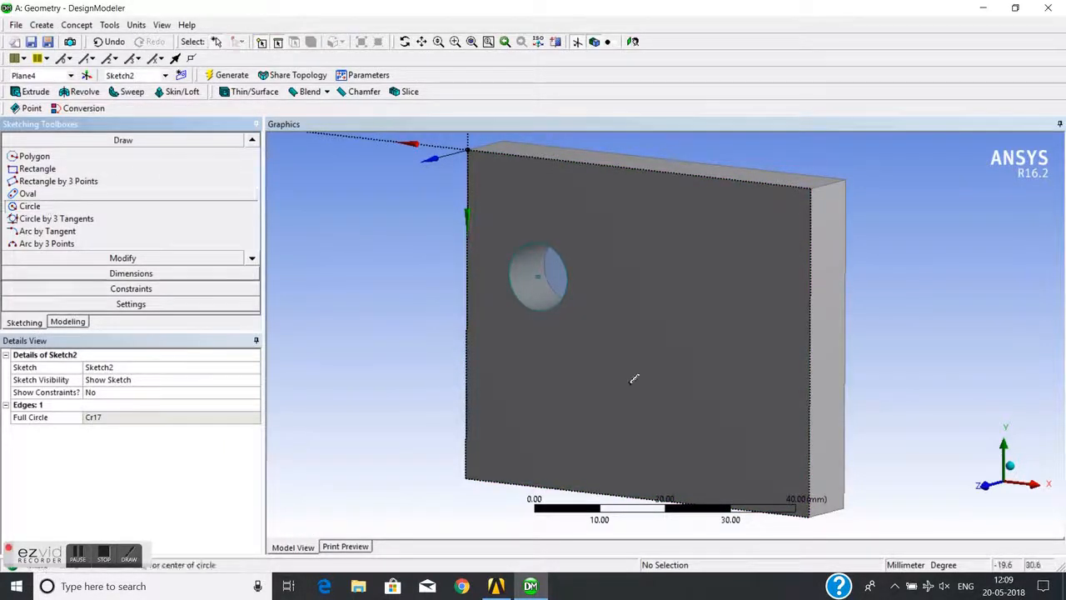
{"action": "left_click", "coordinate": [706, 383]}
{"action": "left_click", "coordinate": [728, 353]}
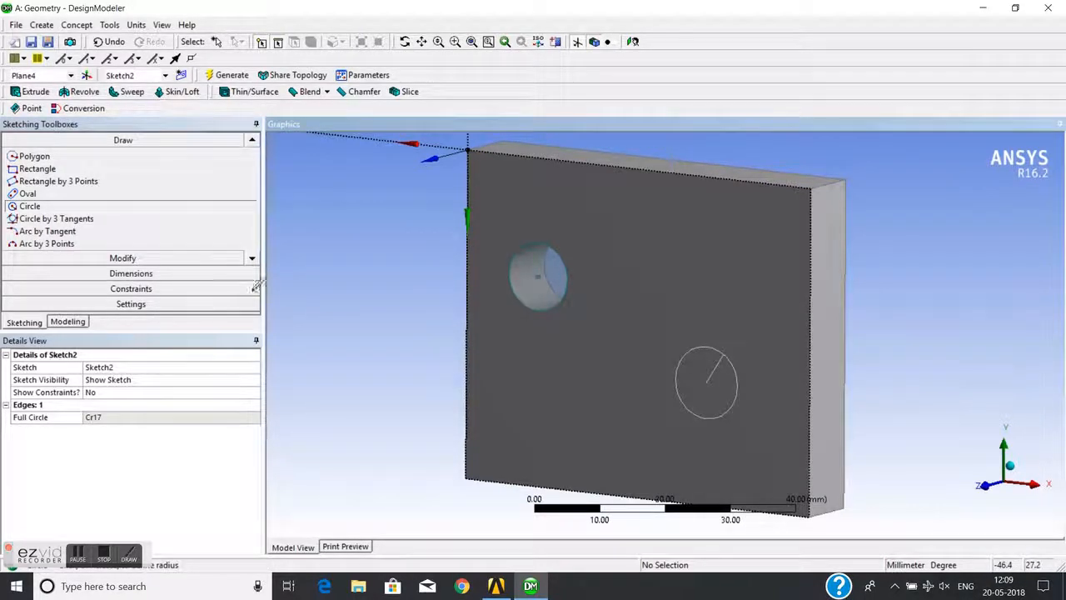
Extrude Sketch2 with both circles by 10 mm as Cut Material and generate the feature
{"action": "left_click", "coordinate": [31, 93]}
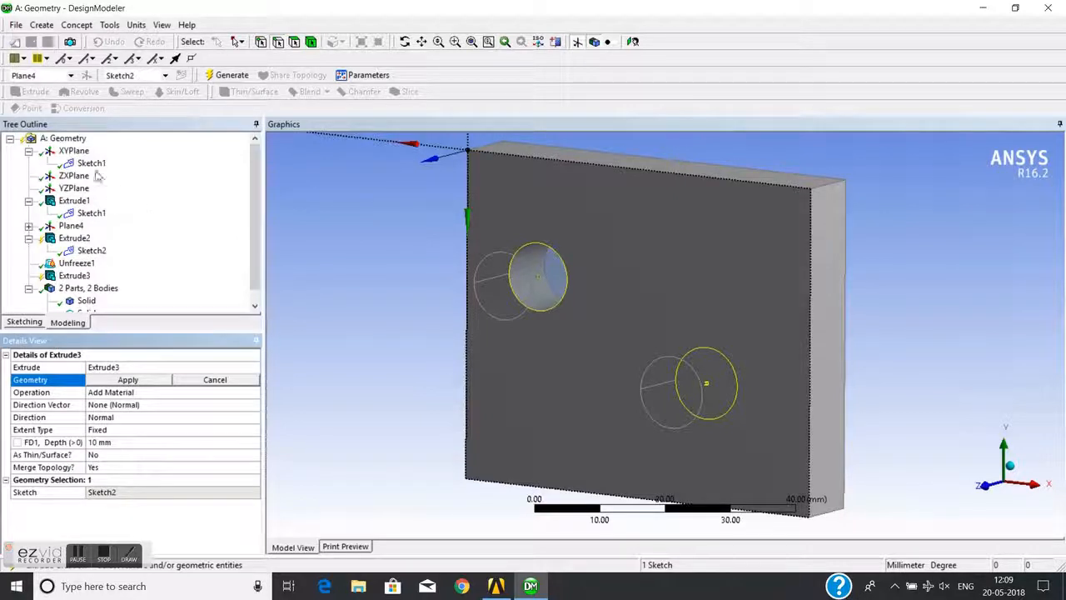
{"action": "left_click", "coordinate": [129, 379]}
{"action": "left_click", "coordinate": [98, 250]}
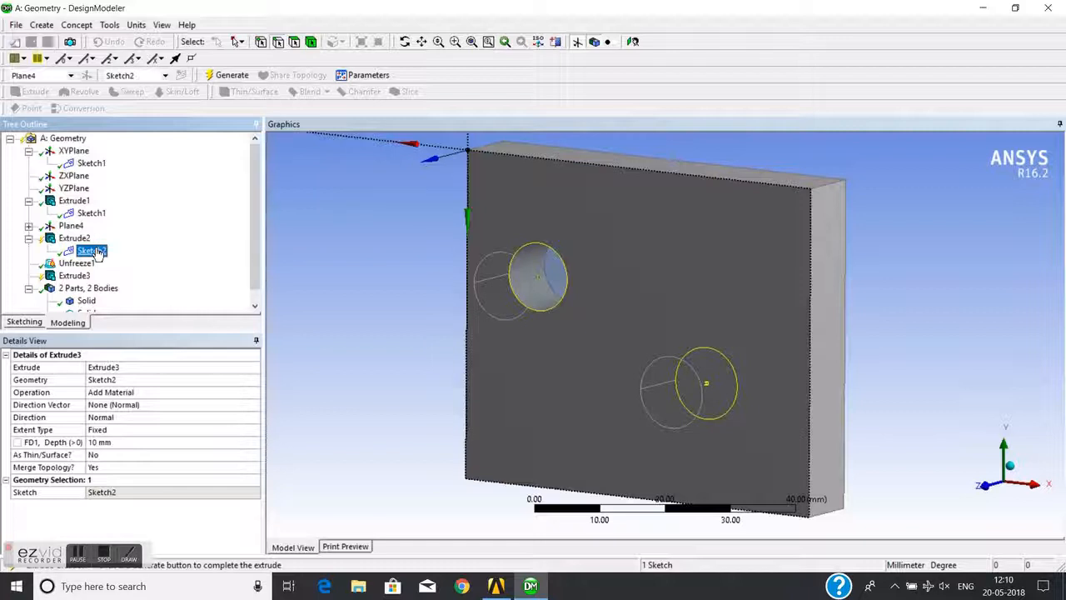
{"action": "left_click", "coordinate": [302, 356]}
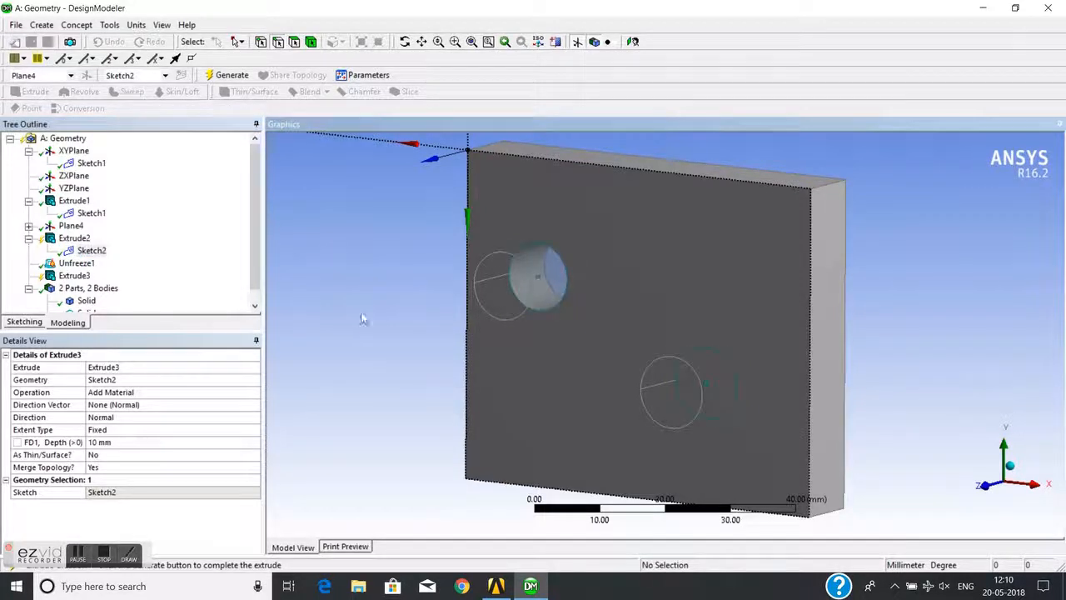
{"action": "left_click", "coordinate": [134, 392]}
{"action": "left_click", "coordinate": [254, 393]}
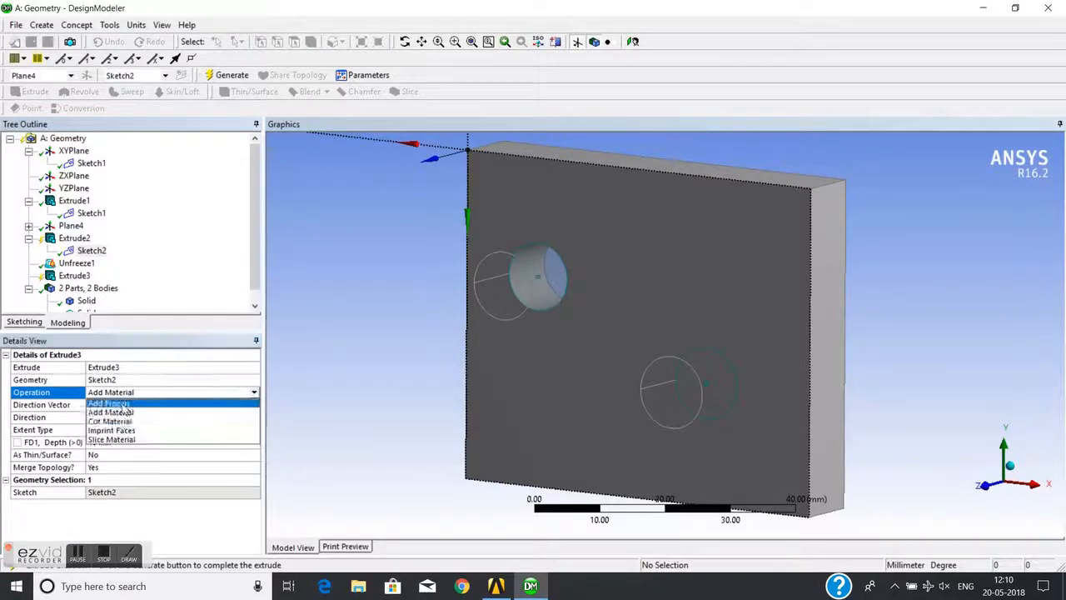
{"action": "left_click", "coordinate": [110, 422]}
{"action": "left_click", "coordinate": [226, 75]}
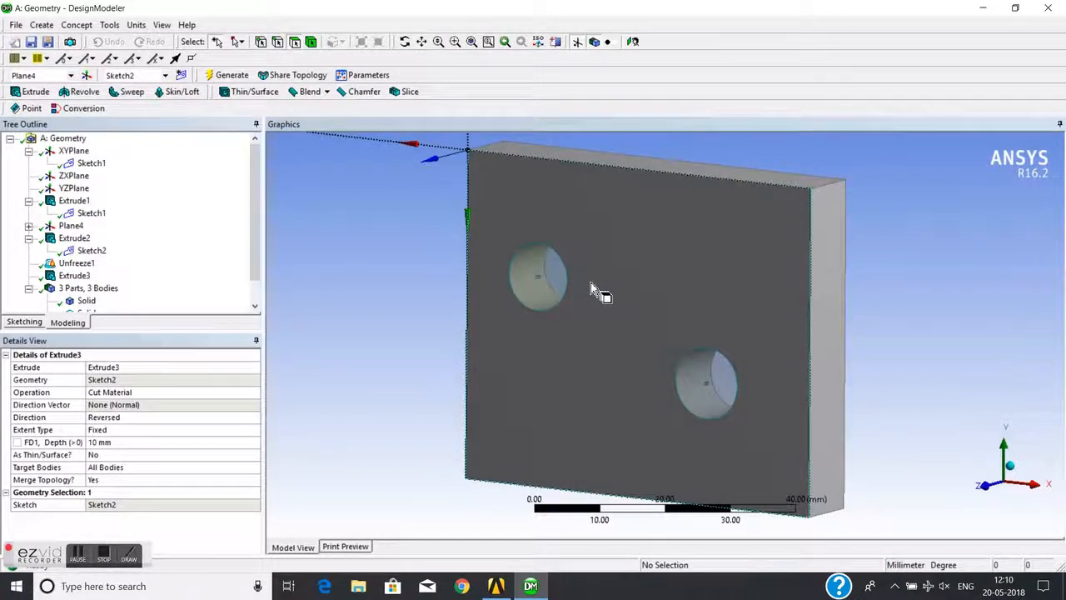
Inspect the block's front face and the circles contained in Sketch2 under Plane4
{"action": "left_click", "coordinate": [653, 225]}
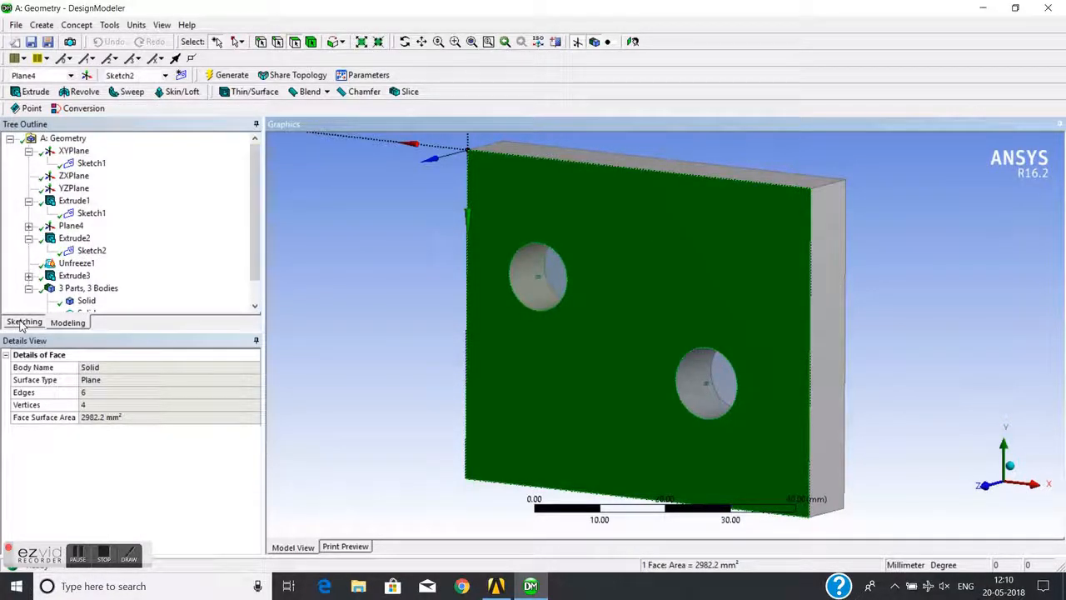
{"action": "left_click", "coordinate": [345, 296]}
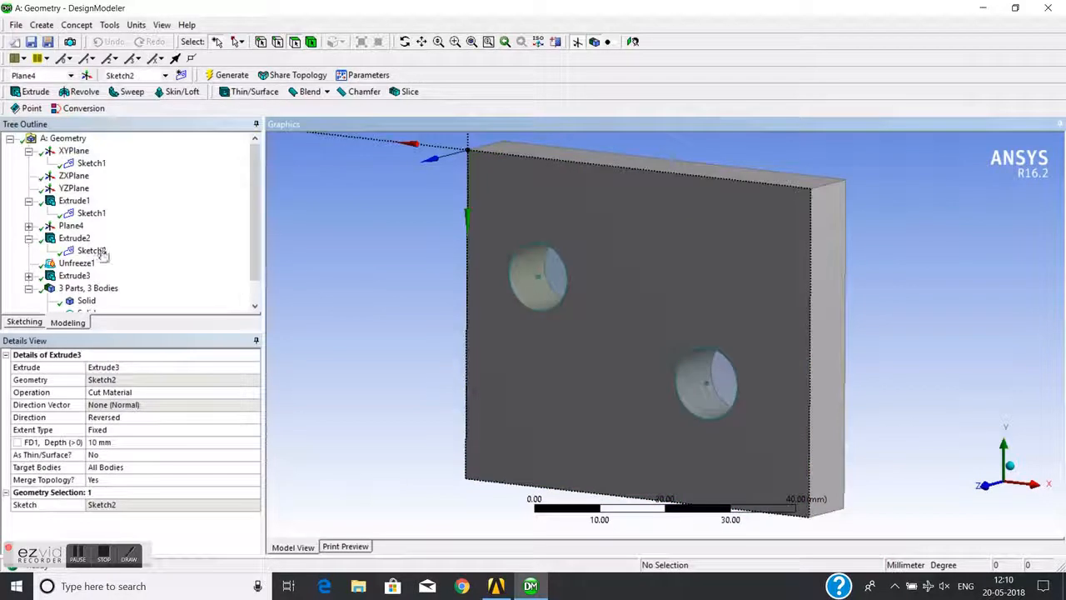
{"action": "left_click", "coordinate": [28, 226]}
{"action": "left_click", "coordinate": [90, 239]}
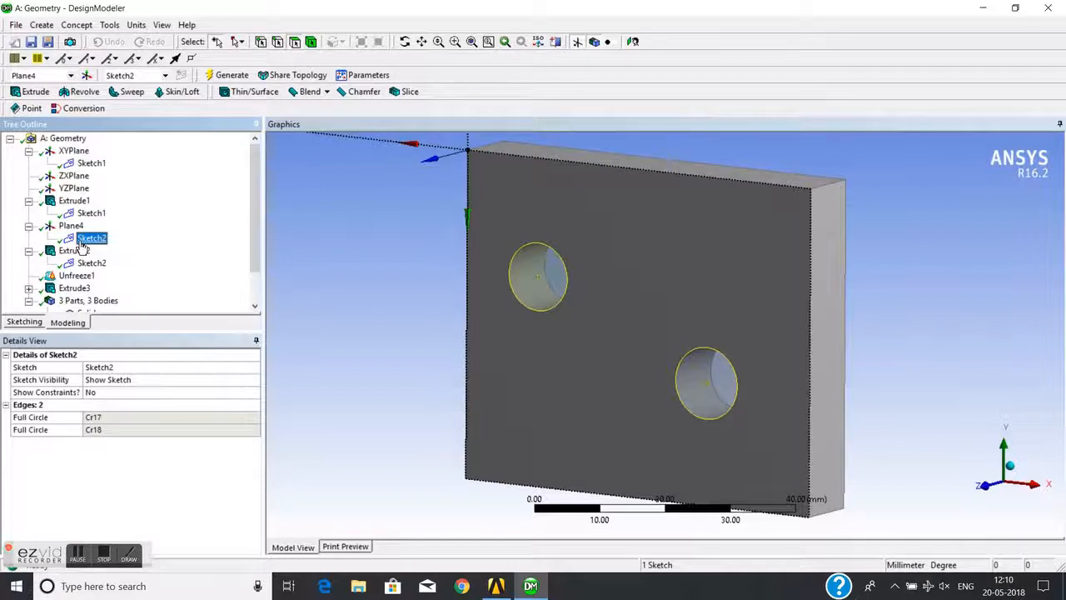
{"action": "left_click", "coordinate": [90, 238]}
{"action": "left_click", "coordinate": [314, 277]}
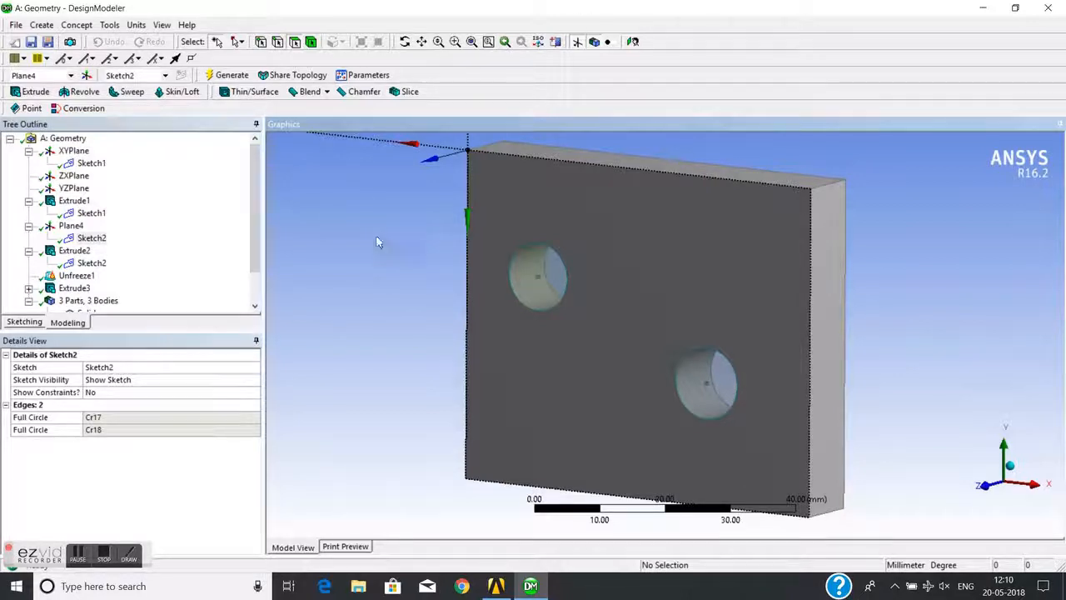
{"action": "left_click", "coordinate": [80, 554]}
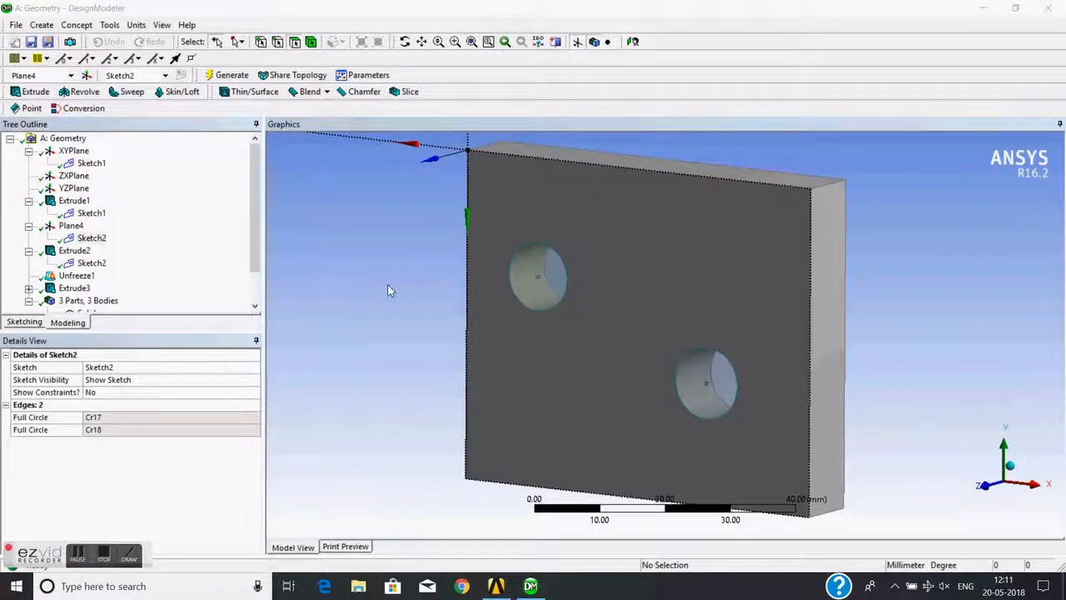
Create a new sketch on Plane4 and draw a circle on the block's front face, beside the upper hole and above the lower one
{"action": "left_click", "coordinate": [71, 227]}
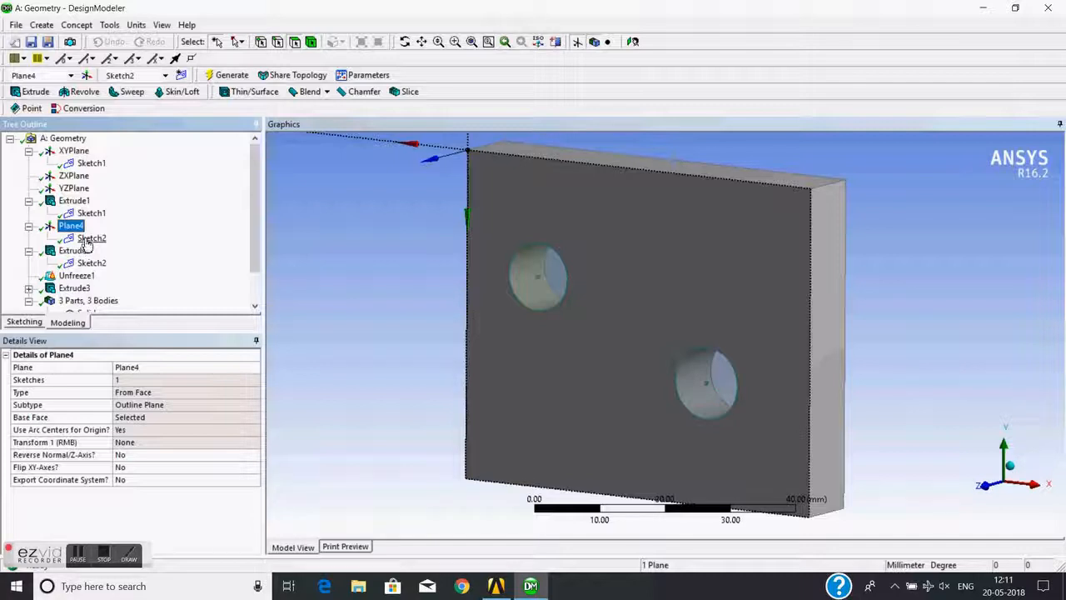
{"action": "left_click", "coordinate": [183, 75]}
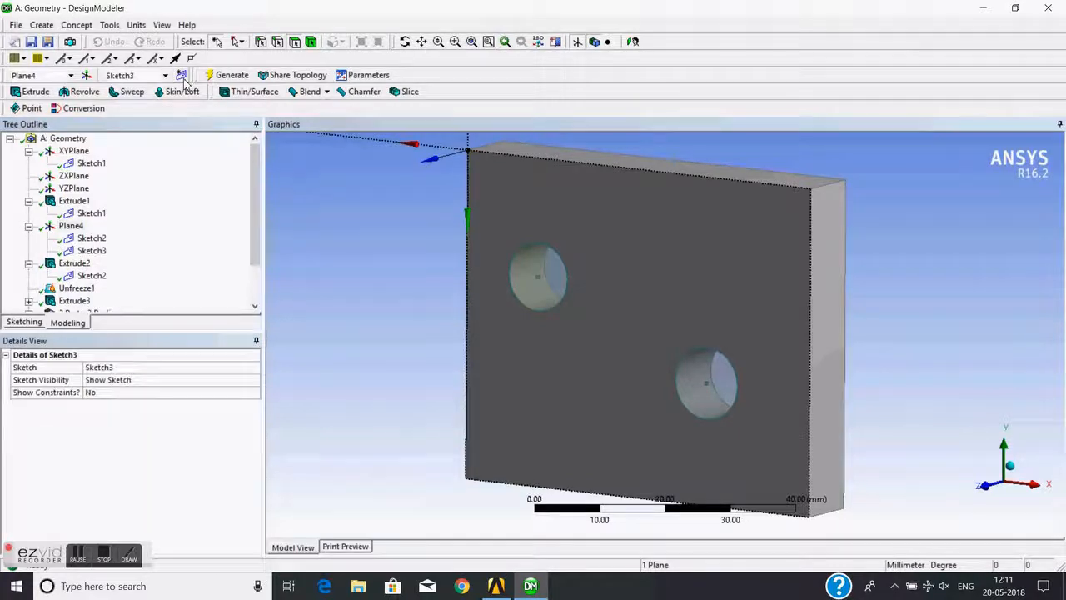
{"action": "left_click", "coordinate": [93, 252]}
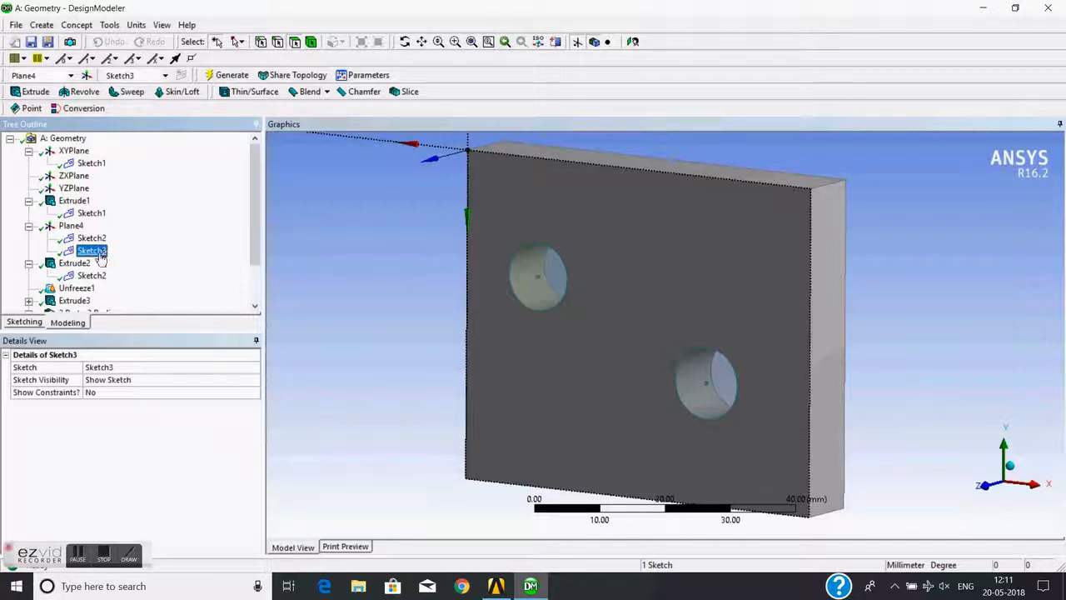
{"action": "left_click", "coordinate": [25, 323]}
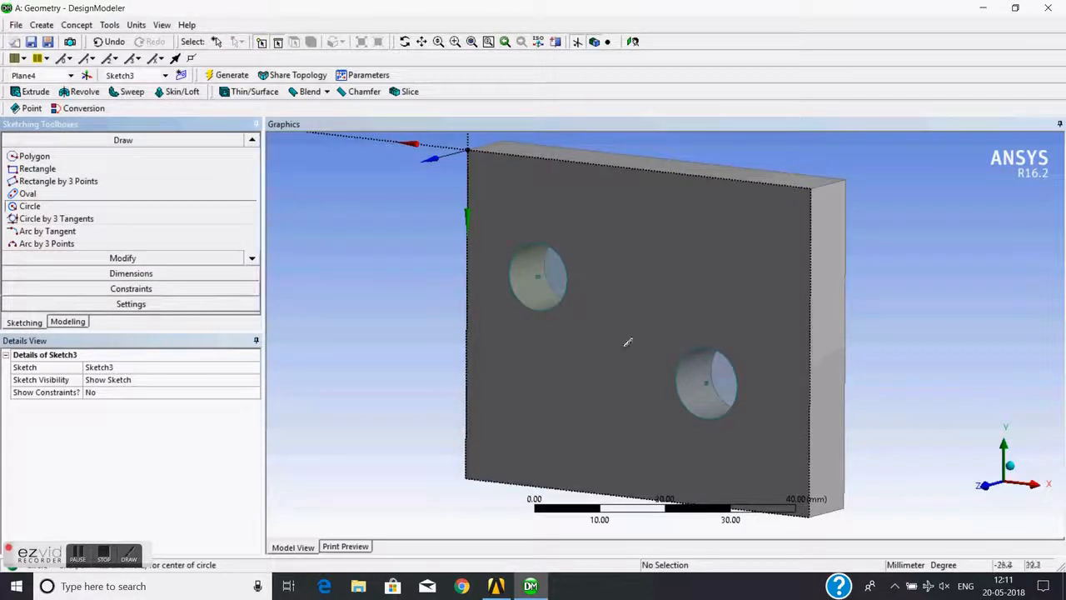
{"action": "left_click", "coordinate": [679, 247]}
{"action": "left_click", "coordinate": [702, 223]}
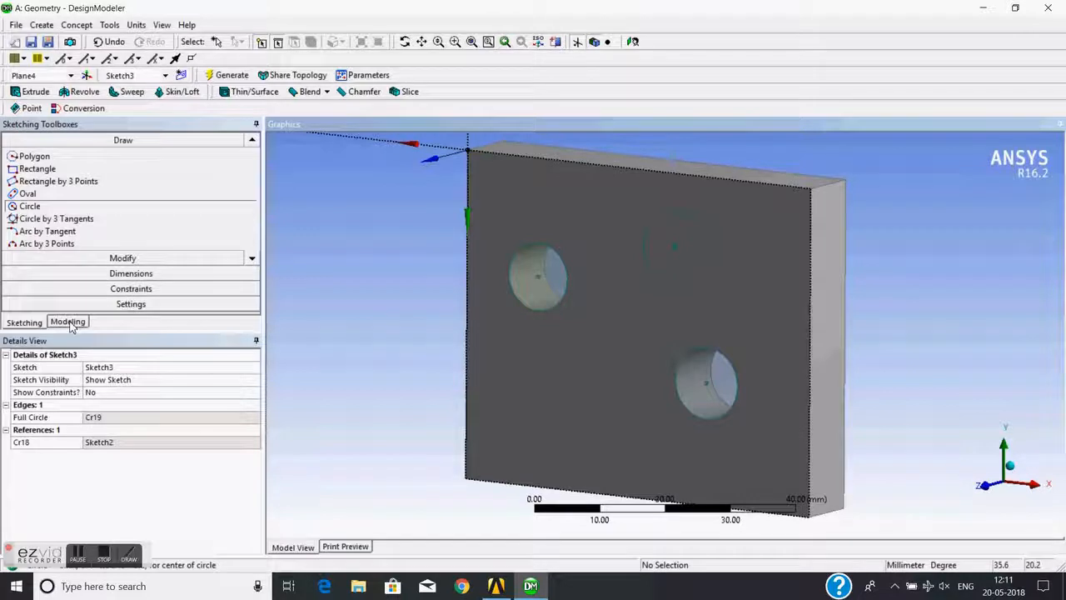
Extrude Sketch3 with the Imprint Faces operation, generate it and select the imprinted circular face on the block's front
{"action": "left_click", "coordinate": [36, 95]}
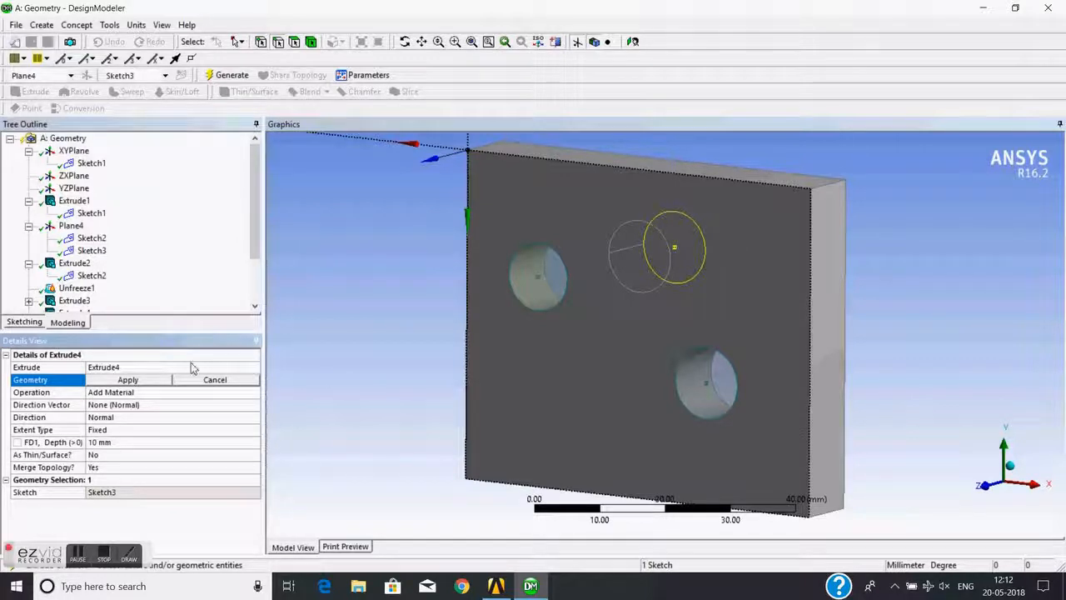
{"action": "left_click", "coordinate": [167, 381]}
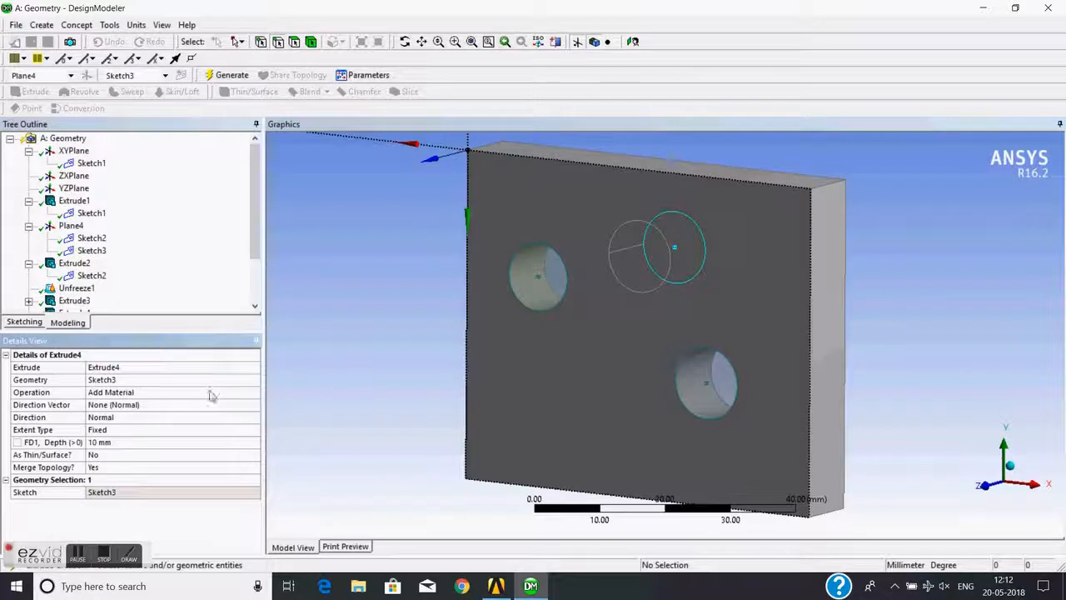
{"action": "left_click", "coordinate": [214, 395]}
{"action": "left_click", "coordinate": [253, 393]}
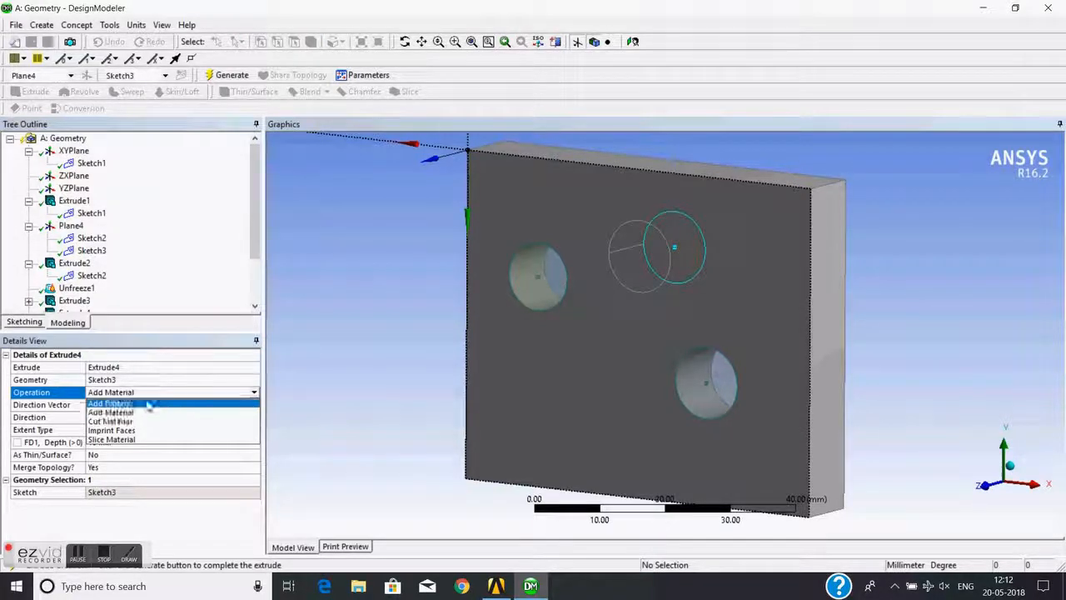
{"action": "left_click", "coordinate": [143, 436]}
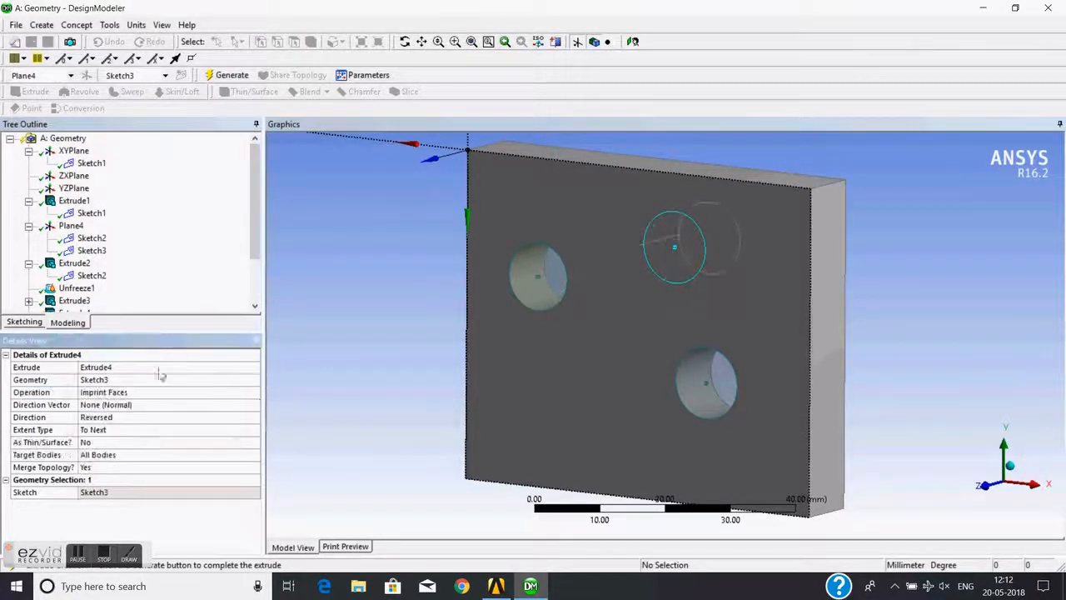
{"action": "left_click", "coordinate": [231, 75]}
{"action": "middle_click_drag", "start_coordinate": [681, 289], "coordinate": [626, 305]}
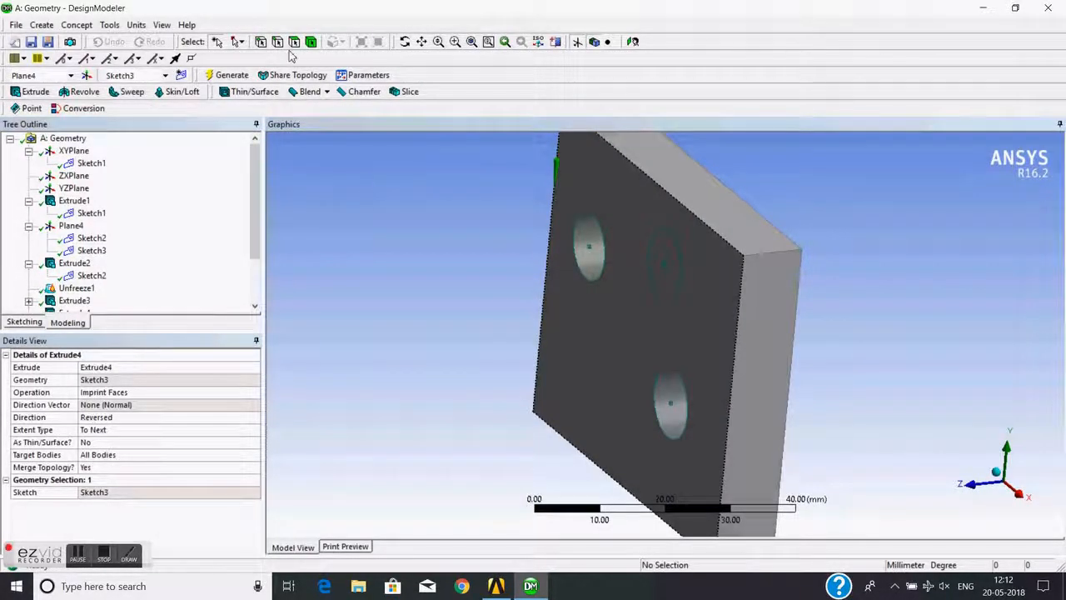
{"action": "left_click", "coordinate": [669, 248]}
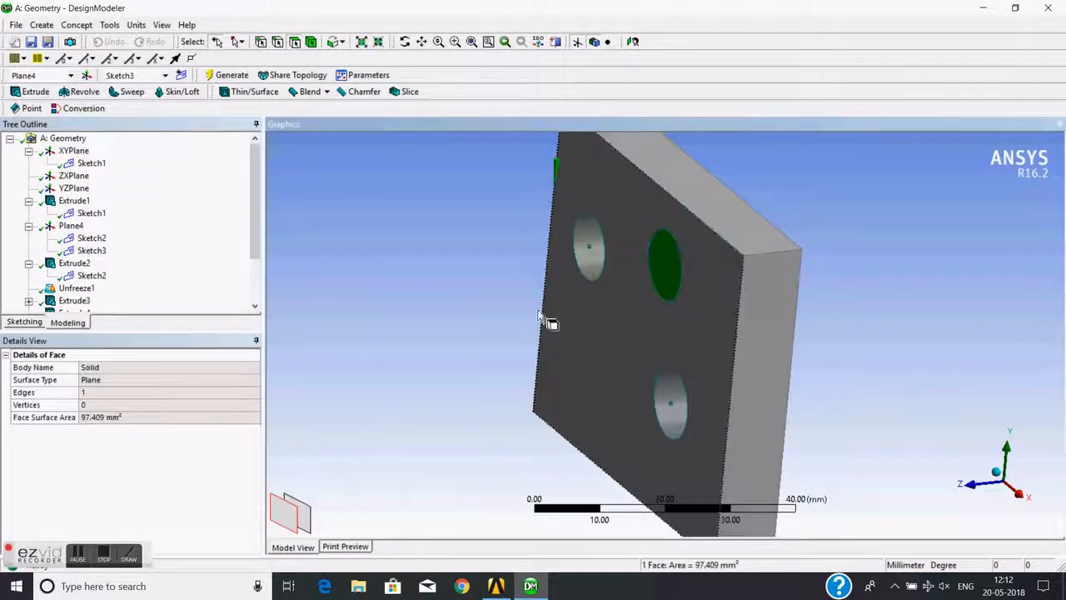
{"action": "scroll", "coordinate": [553, 312], "scroll_direction": "up", "scroll_amount": 4}
{"action": "middle_click_drag", "start_coordinate": [625, 310], "coordinate": [605, 268]}
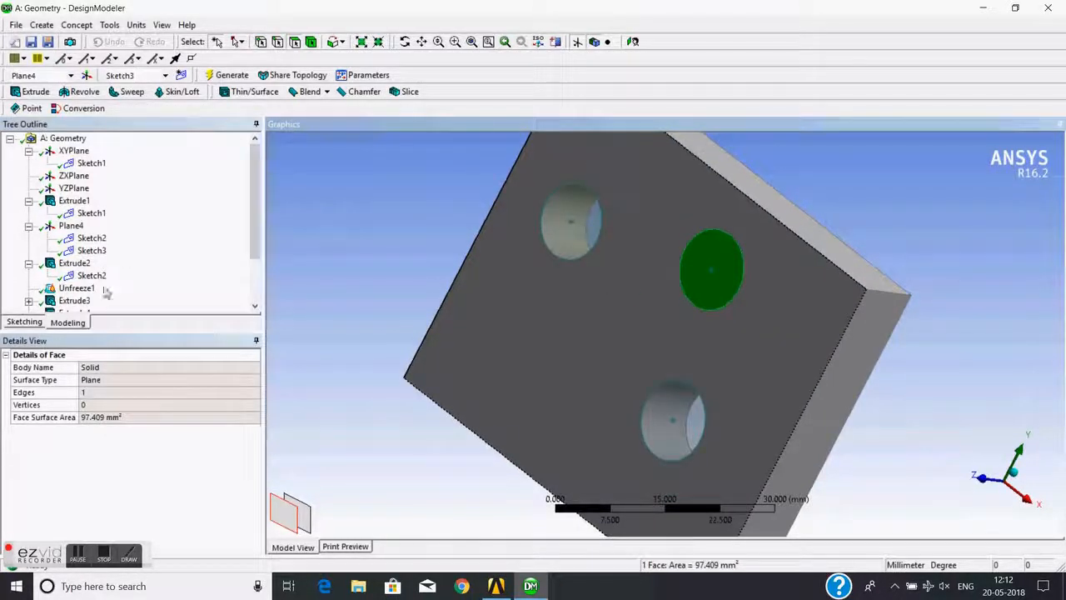
Set the Extrude4 imprint's extent type to Through All and its target bodies to Selected Bodies
{"action": "scroll", "coordinate": [96, 266], "scroll_direction": "down", "scroll_amount": 2}
{"action": "left_click", "coordinate": [83, 252]}
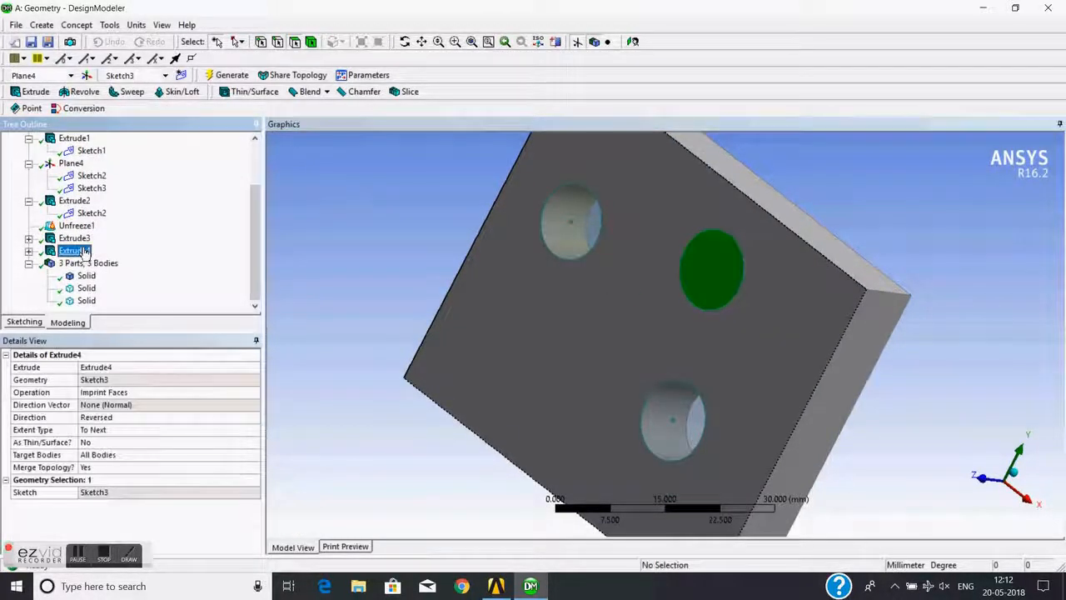
{"action": "left_click", "coordinate": [147, 431]}
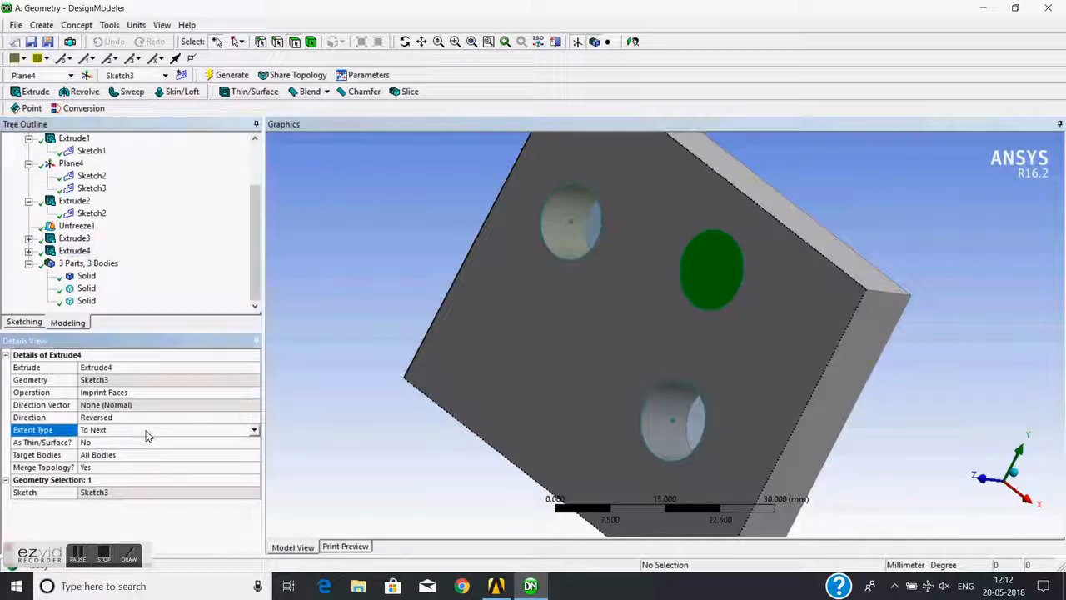
{"action": "left_click", "coordinate": [254, 430]}
{"action": "left_click", "coordinate": [139, 452]}
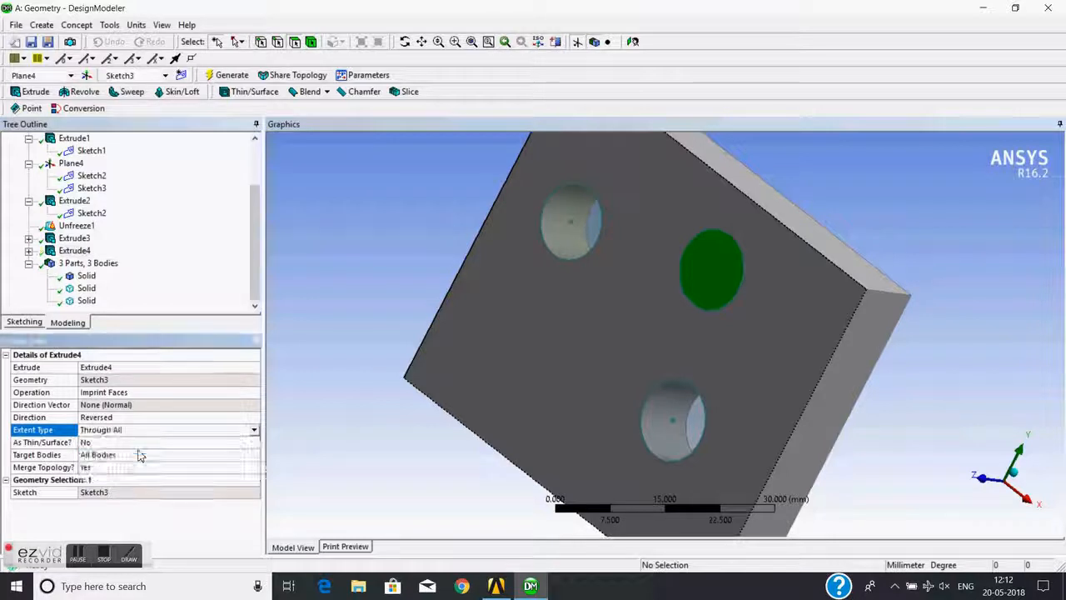
{"action": "left_click", "coordinate": [219, 456]}
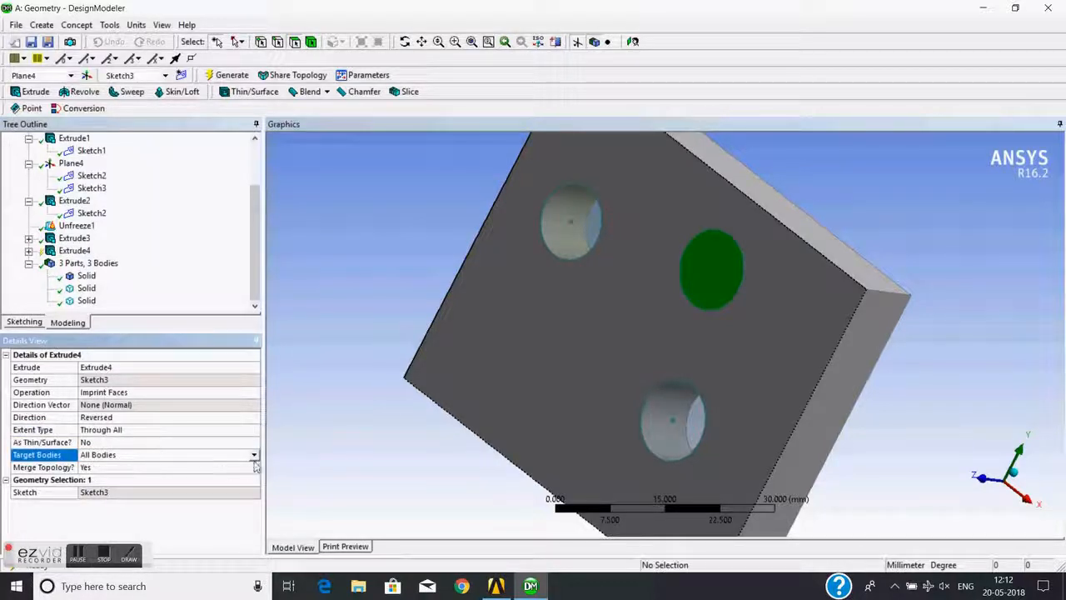
{"action": "left_click", "coordinate": [254, 456]}
{"action": "left_click", "coordinate": [122, 480]}
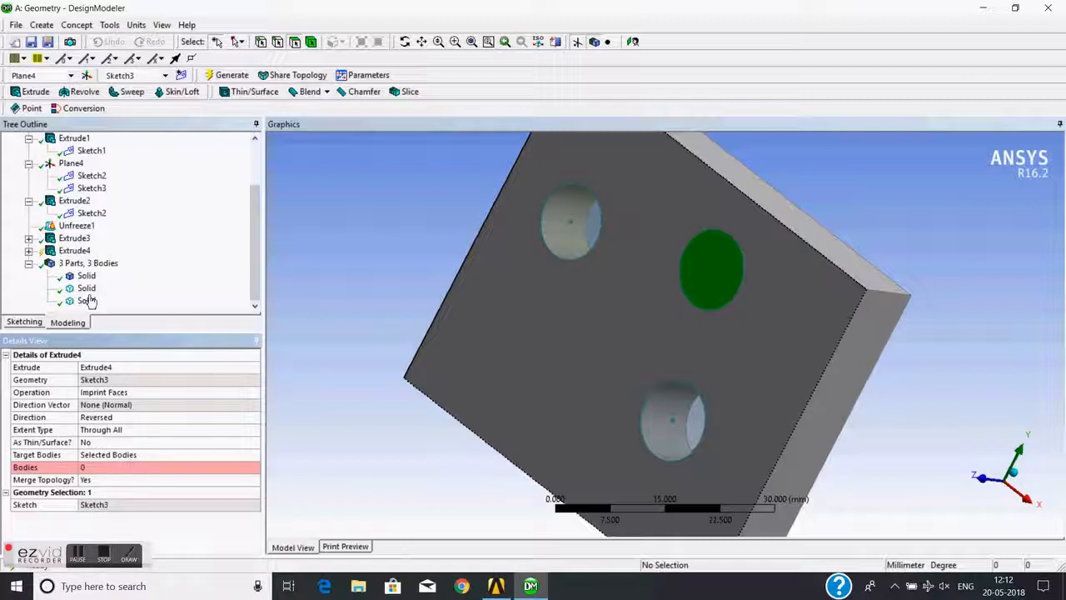
Edit the selections of Extrude4, keep Sketch3 as its geometry and assign the block as the target body
{"action": "right_click", "coordinate": [75, 253]}
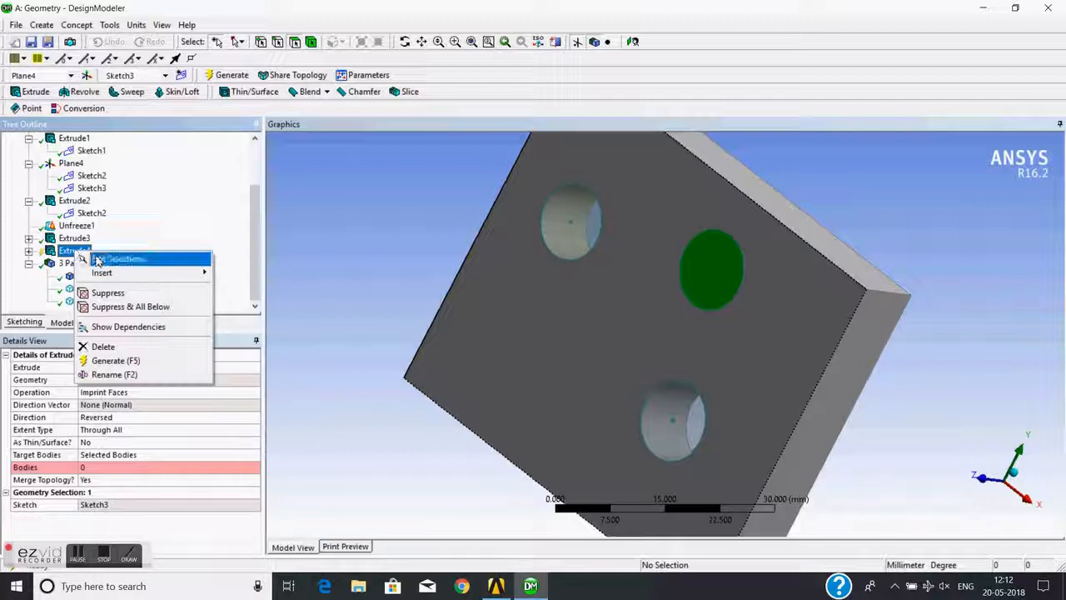
{"action": "left_click", "coordinate": [108, 258]}
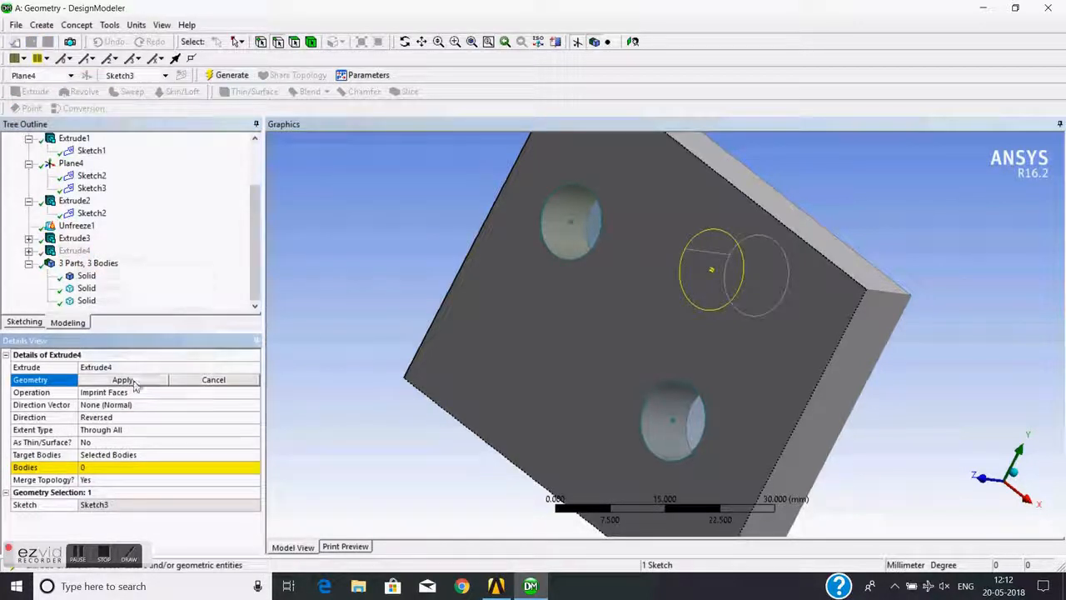
{"action": "left_click", "coordinate": [134, 381]}
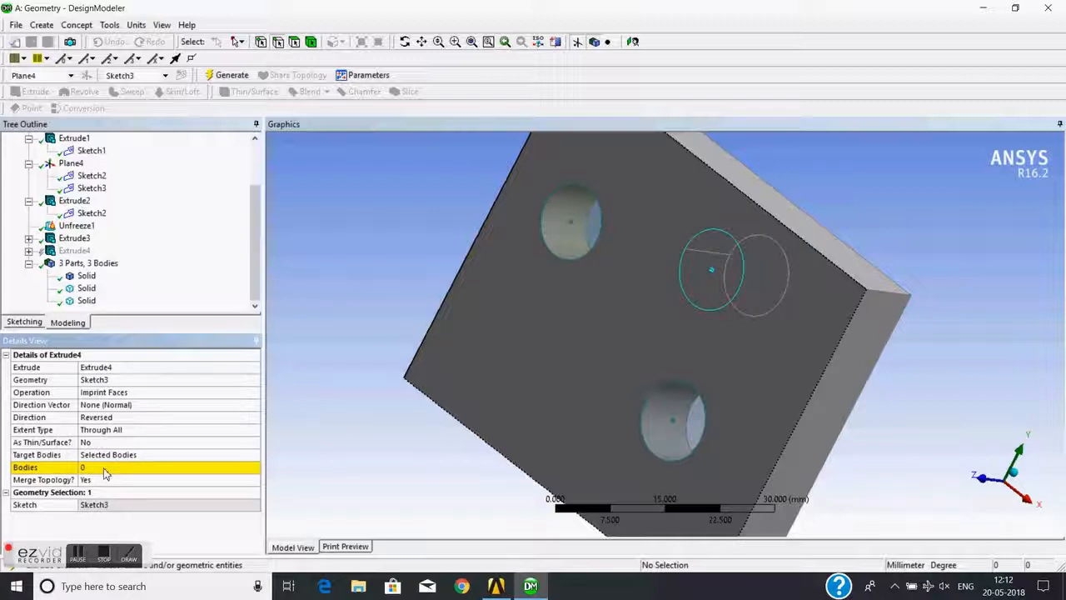
{"action": "left_click", "coordinate": [104, 469]}
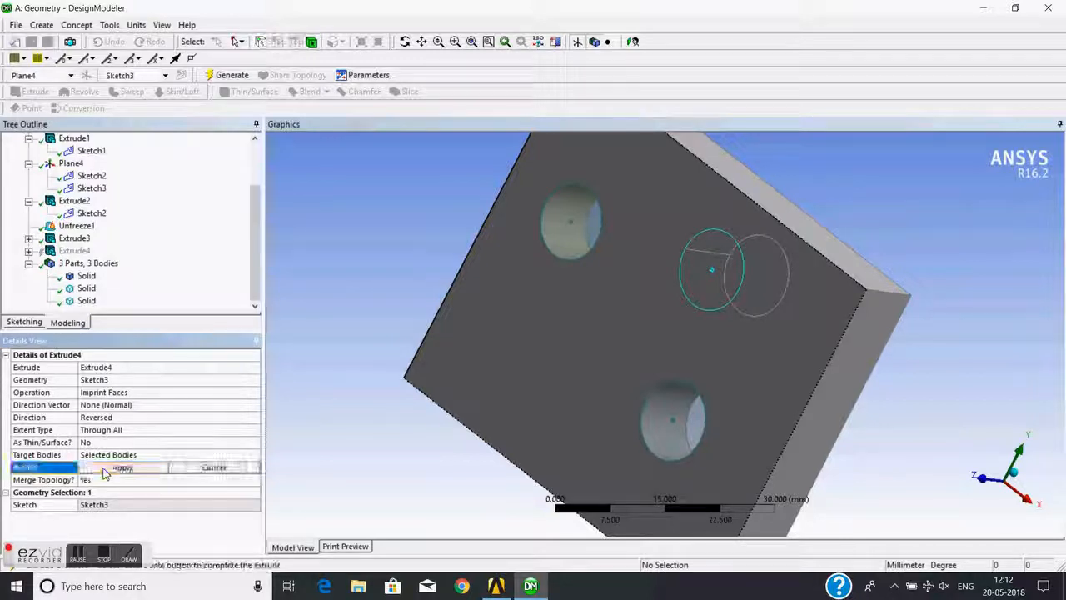
{"action": "left_click", "coordinate": [581, 382]}
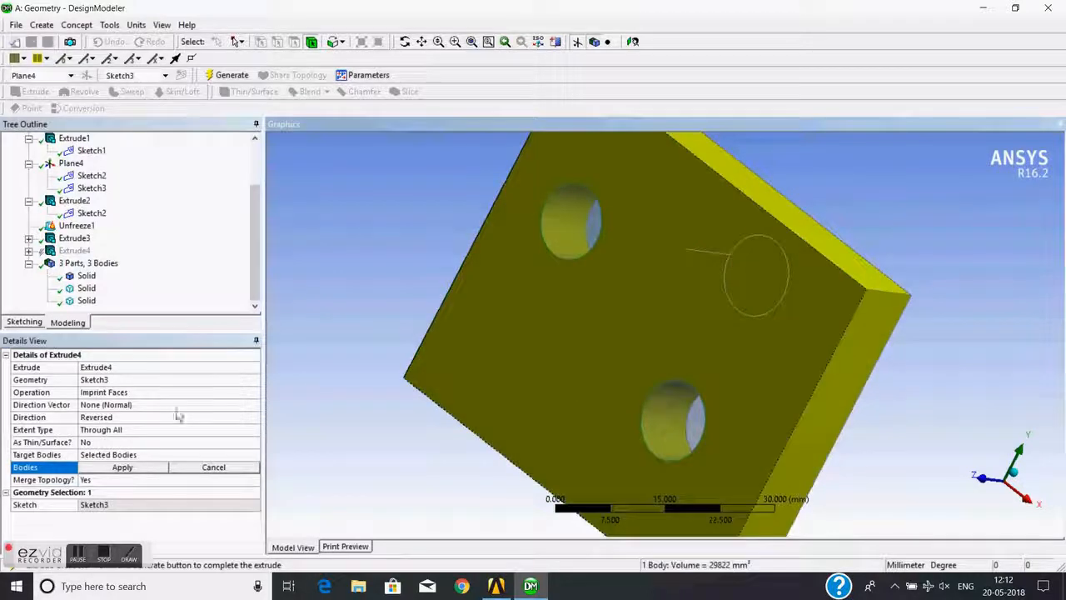
{"action": "left_click", "coordinate": [132, 467]}
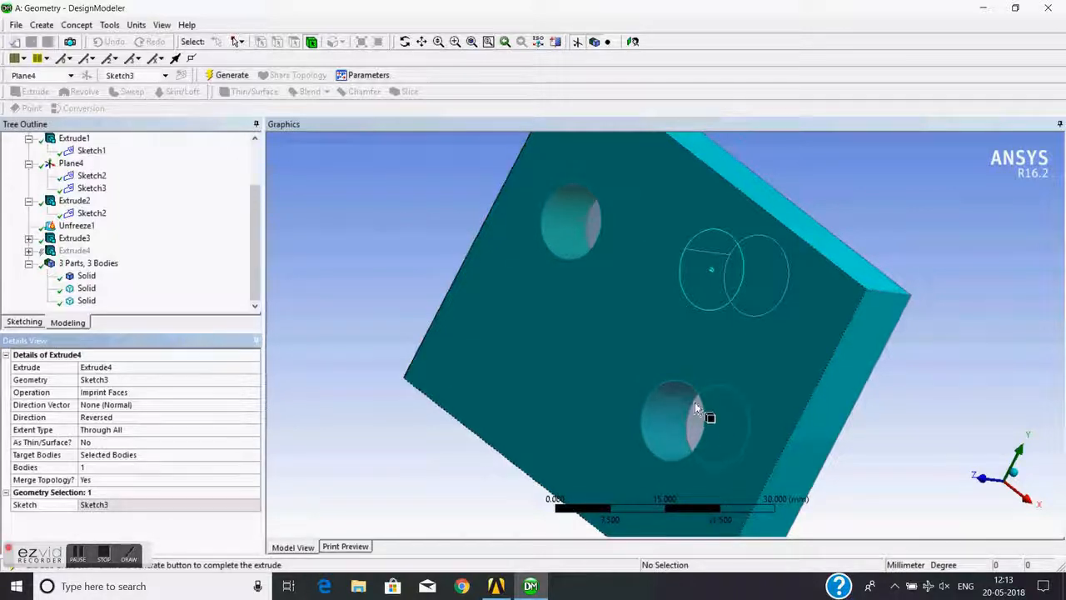
{"action": "left_click", "coordinate": [116, 468]}
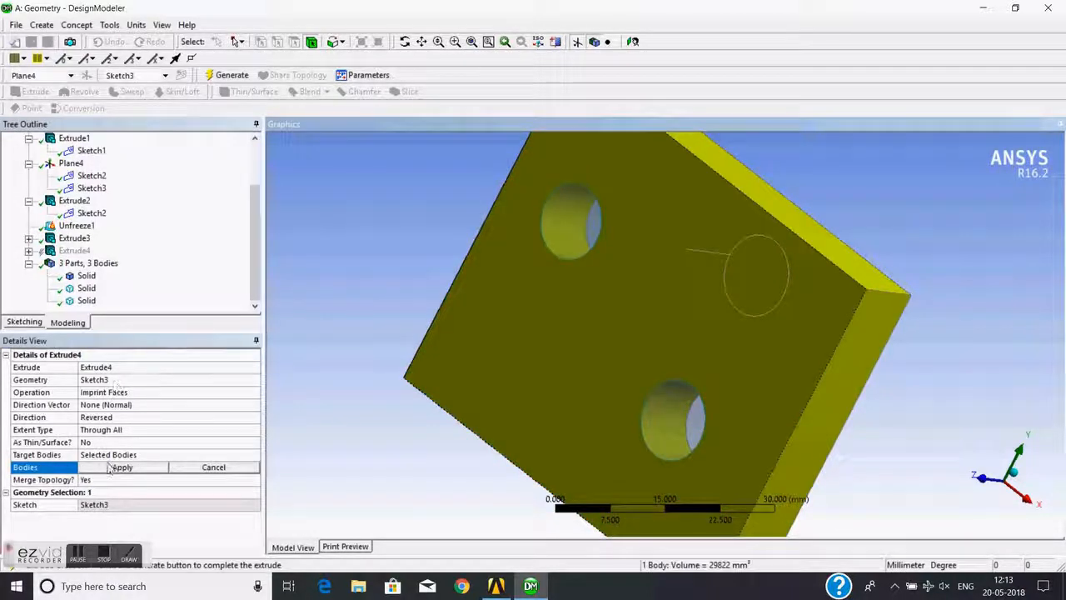
{"action": "left_click", "coordinate": [121, 468]}
Generate the Through All imprint and select the imprinted circular face on the back of the block
{"action": "middle_click_drag", "start_coordinate": [467, 369], "coordinate": [700, 286]}
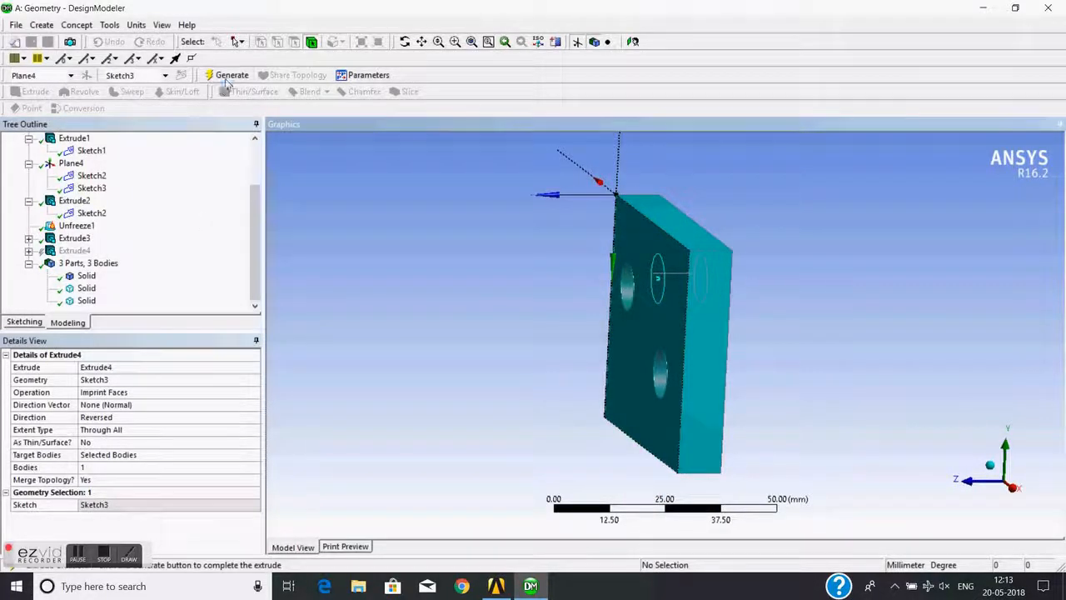
{"action": "left_click", "coordinate": [226, 75]}
{"action": "middle_click_drag", "start_coordinate": [499, 305], "coordinate": [636, 313]}
{"action": "scroll", "coordinate": [641, 310], "scroll_direction": "up", "scroll_amount": 3}
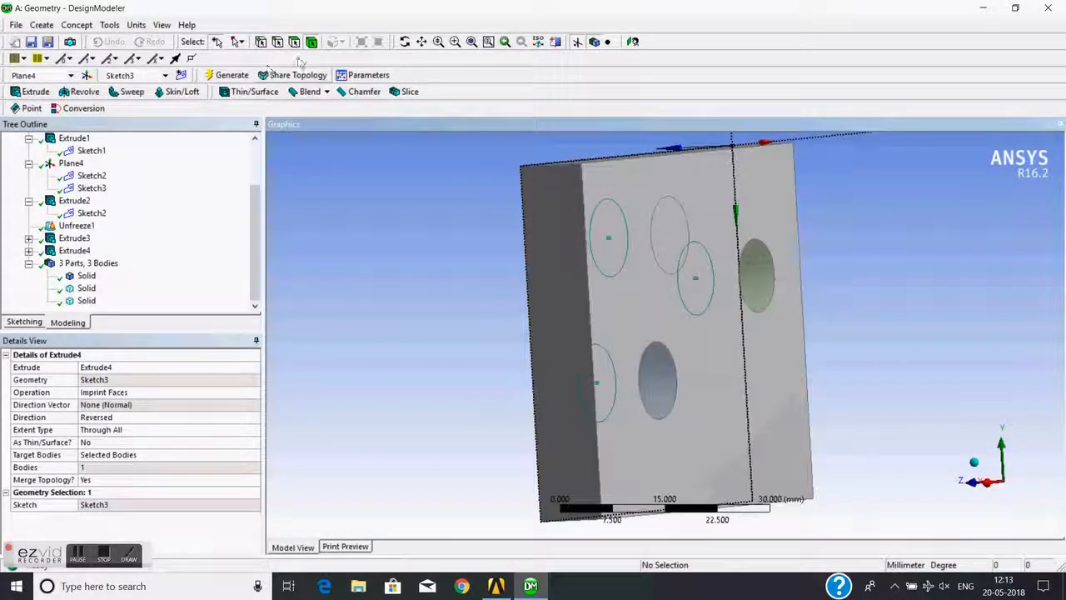
{"action": "left_click", "coordinate": [662, 227]}
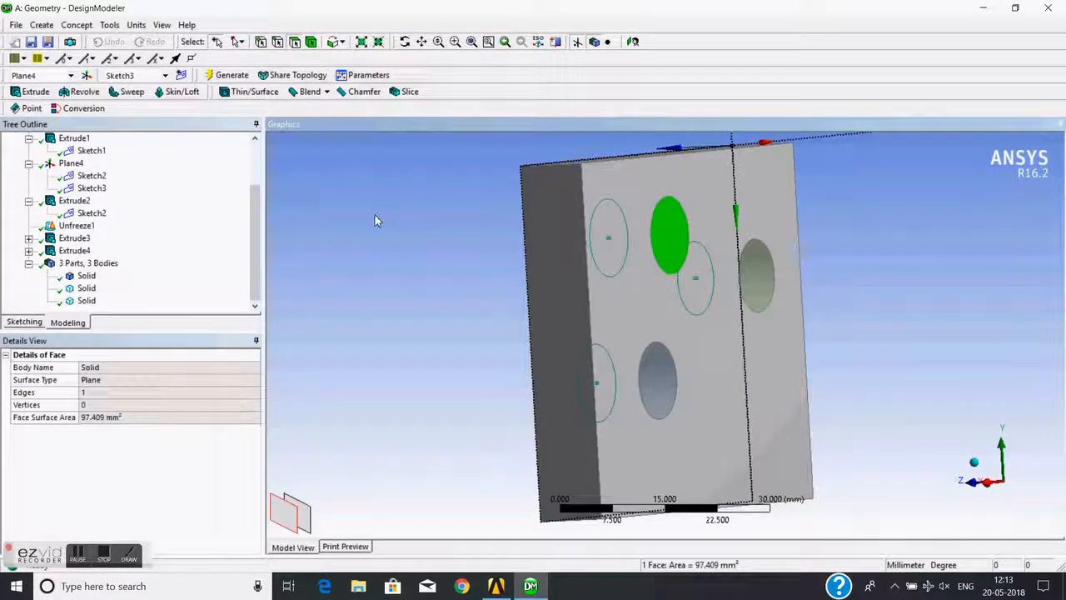
Freeze all bodies in the model
{"action": "middle_click_drag", "start_coordinate": [368, 215], "coordinate": [494, 271]}
{"action": "scroll", "coordinate": [494, 270], "scroll_direction": "down", "scroll_amount": 1}
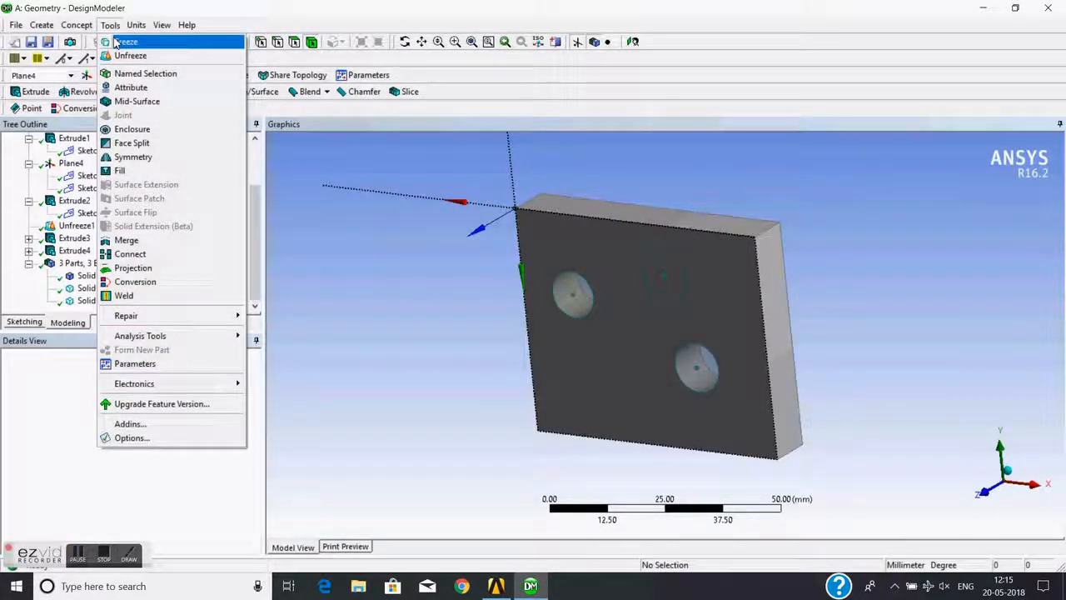
{"action": "left_click", "coordinate": [121, 42]}
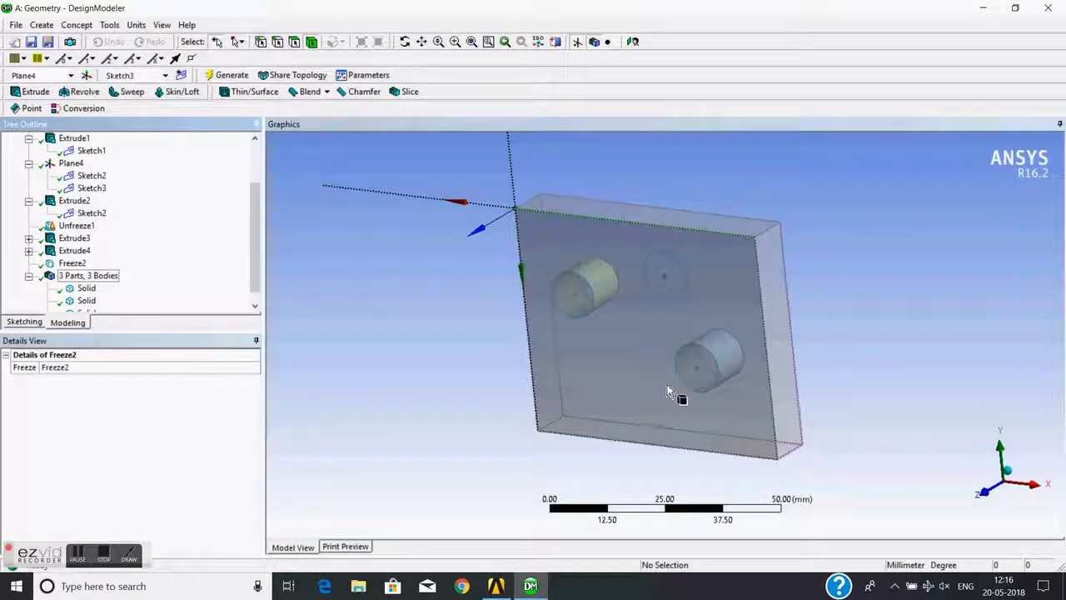
{"action": "left_click", "coordinate": [110, 26]}
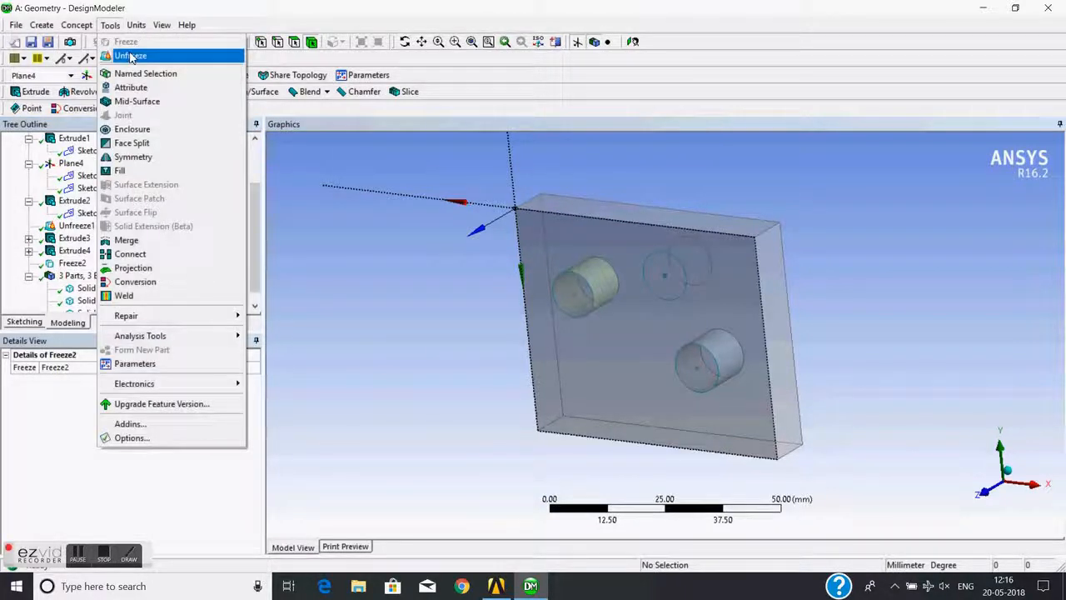
{"action": "left_click", "coordinate": [476, 380]}
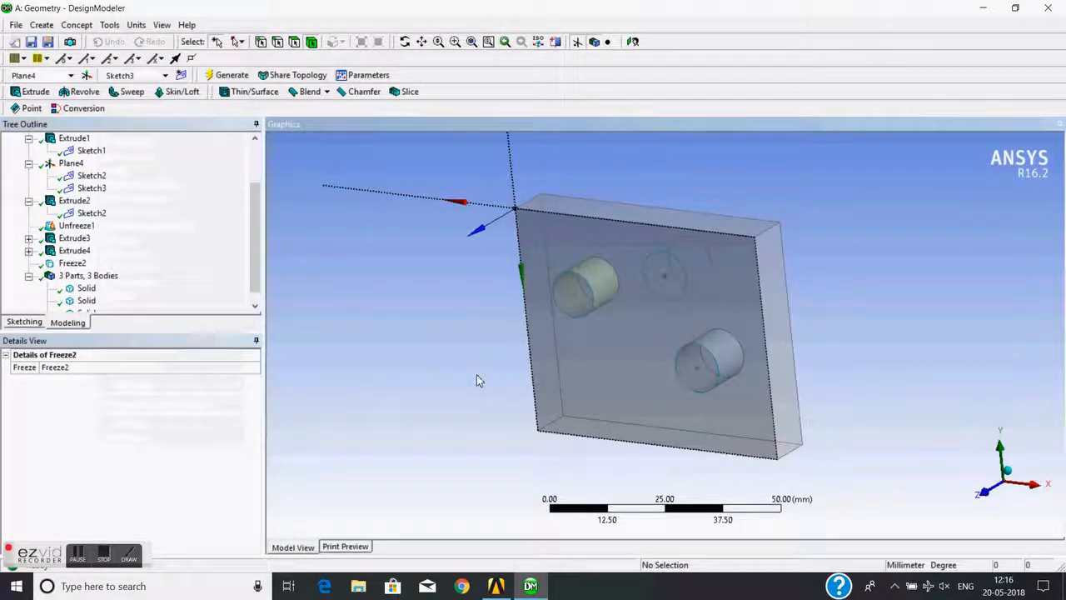
{"action": "left_click", "coordinate": [110, 25]}
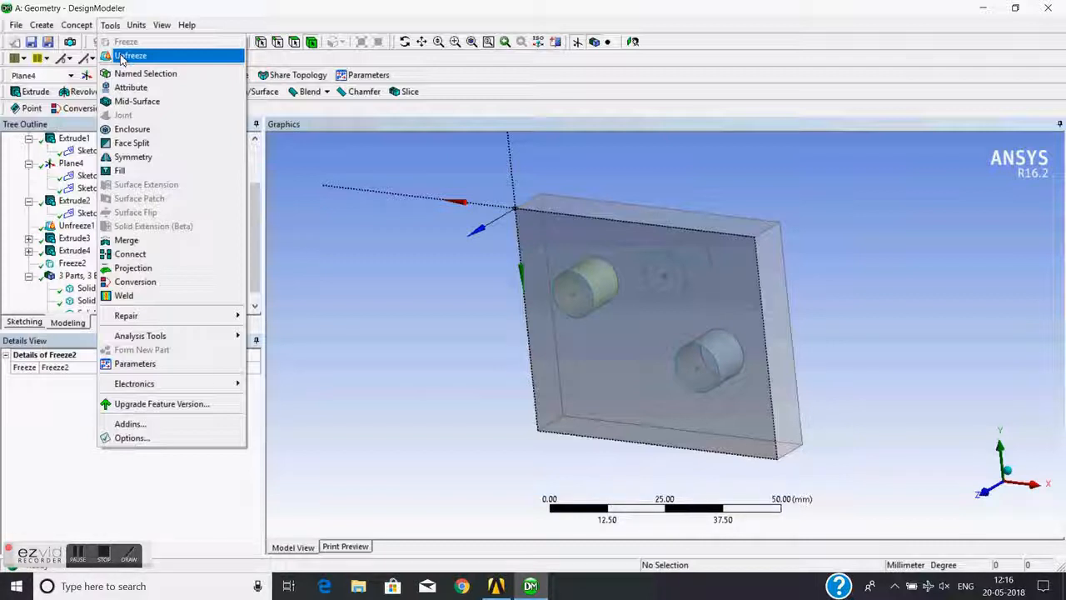
{"action": "left_click", "coordinate": [372, 344]}
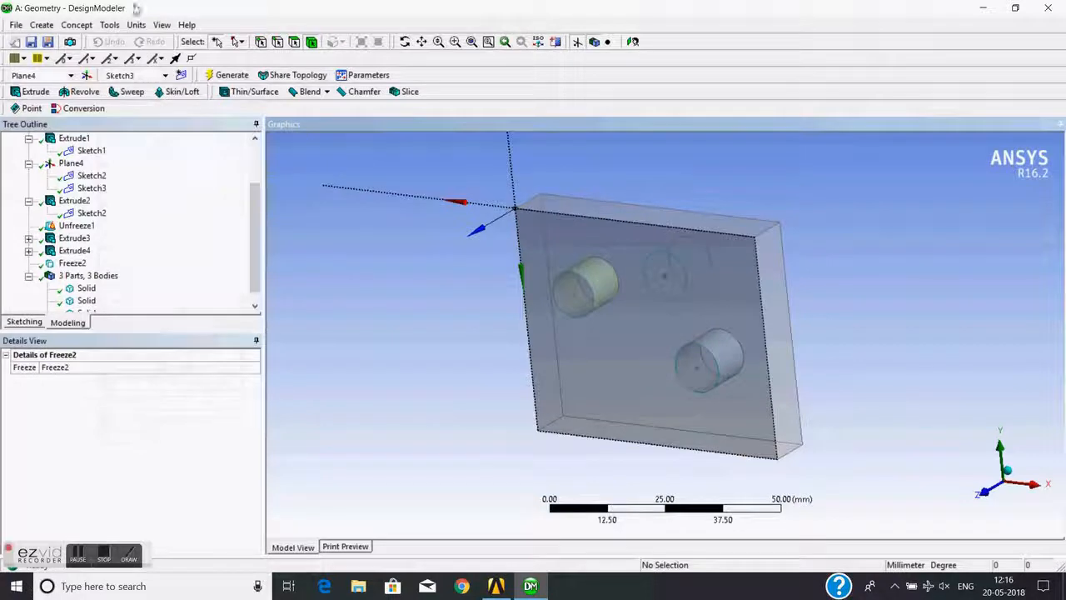
{"action": "left_click", "coordinate": [110, 24]}
{"action": "left_click", "coordinate": [441, 406]}
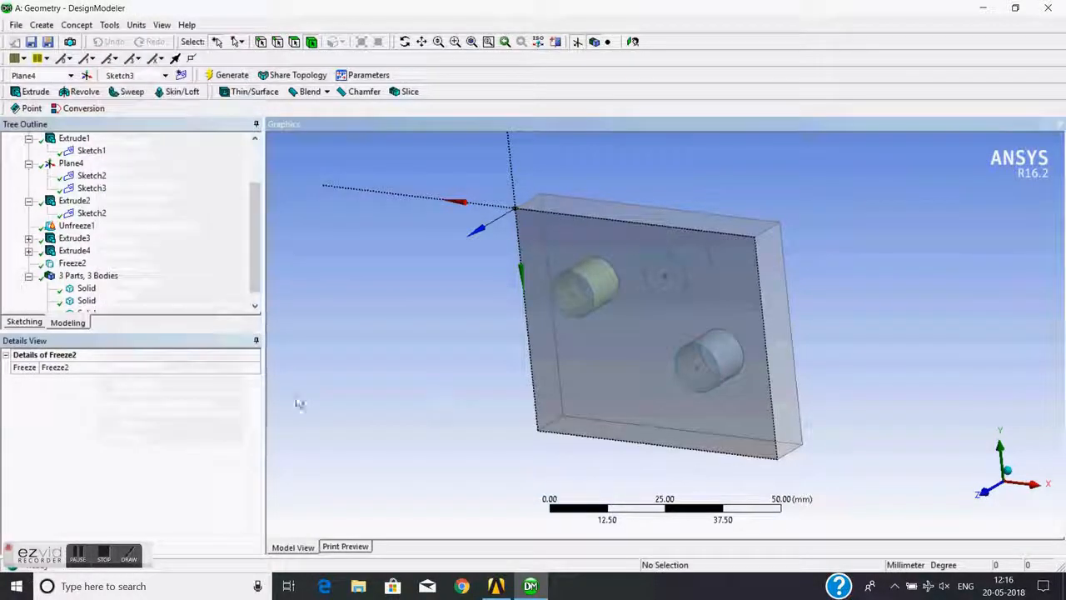